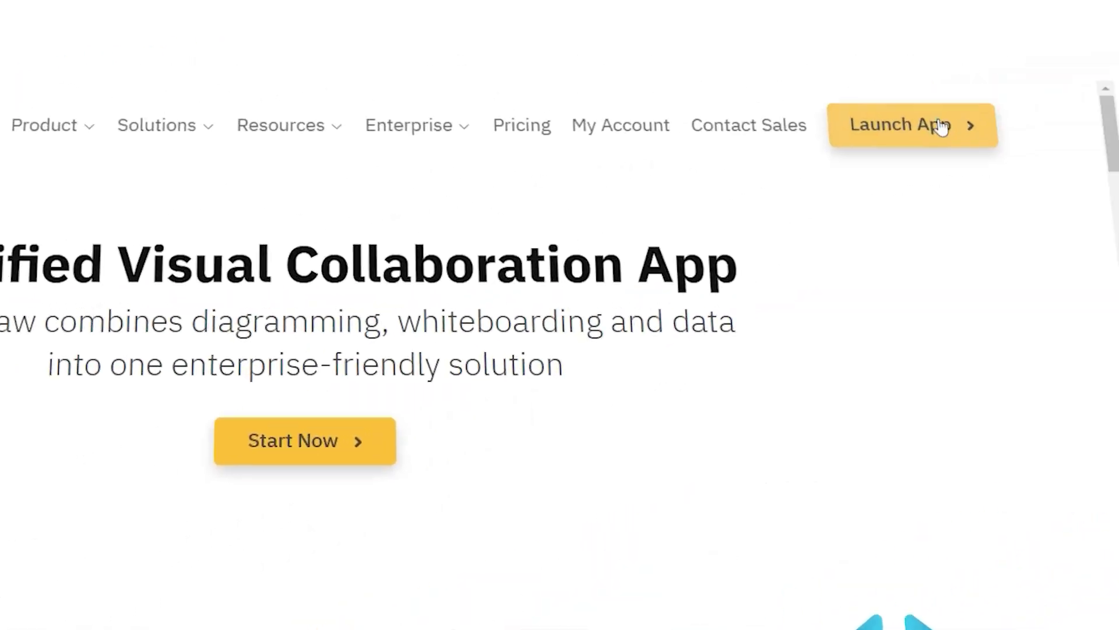
Review the SmartDraw homepage, including the licensing offer, customer logos, testimonials and the team planning section
click(940, 122)
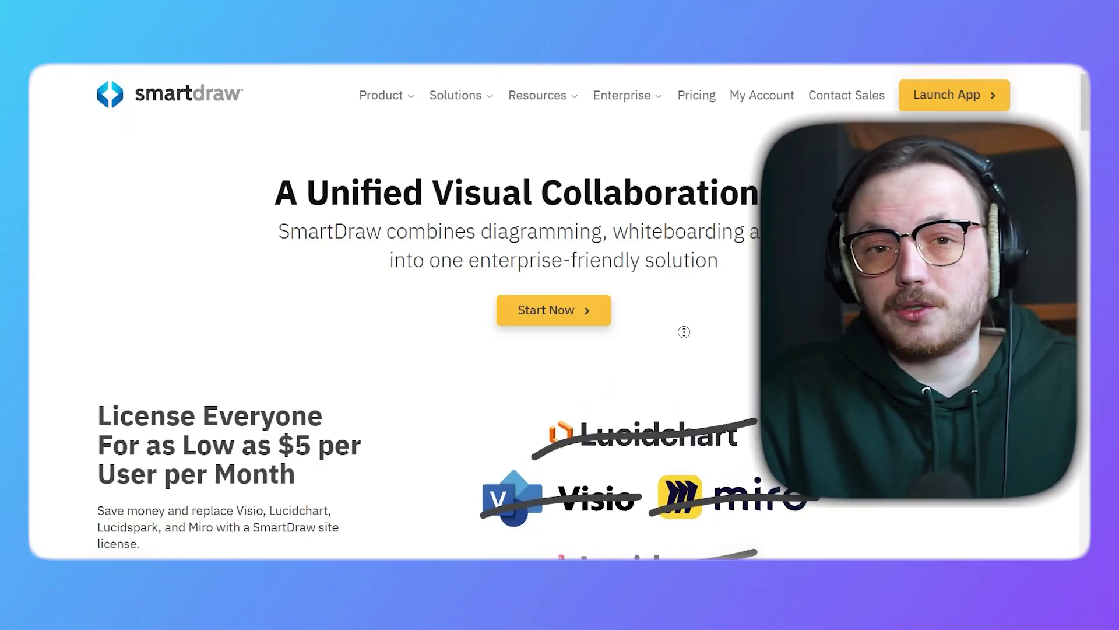
scroll(687, 337, down, 3)
scroll(698, 384, down, 5)
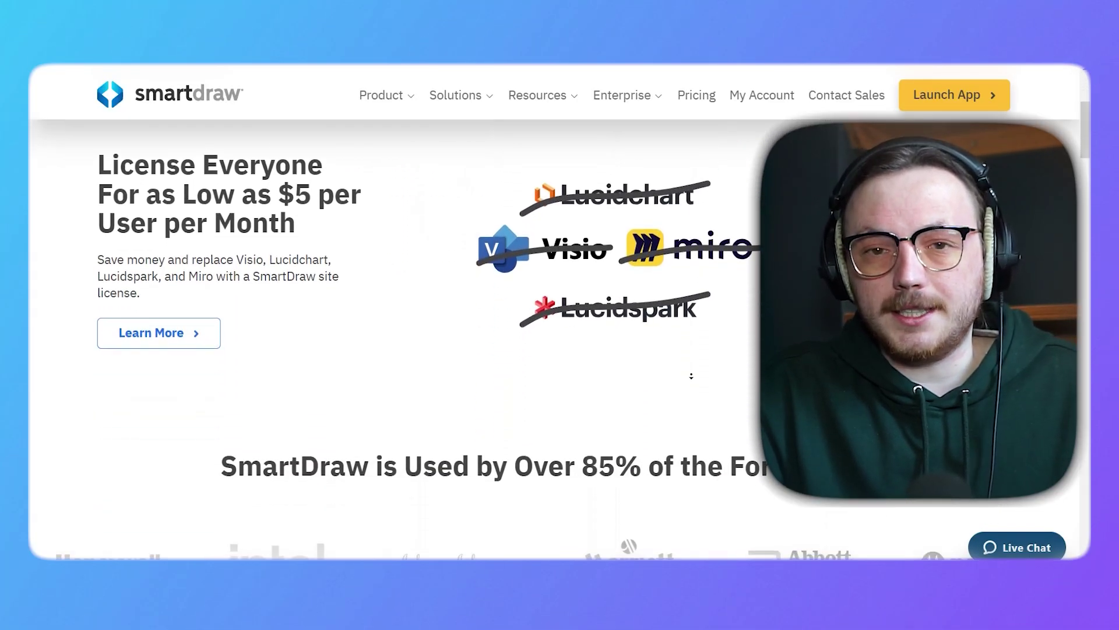
scroll(691, 375, down, 5)
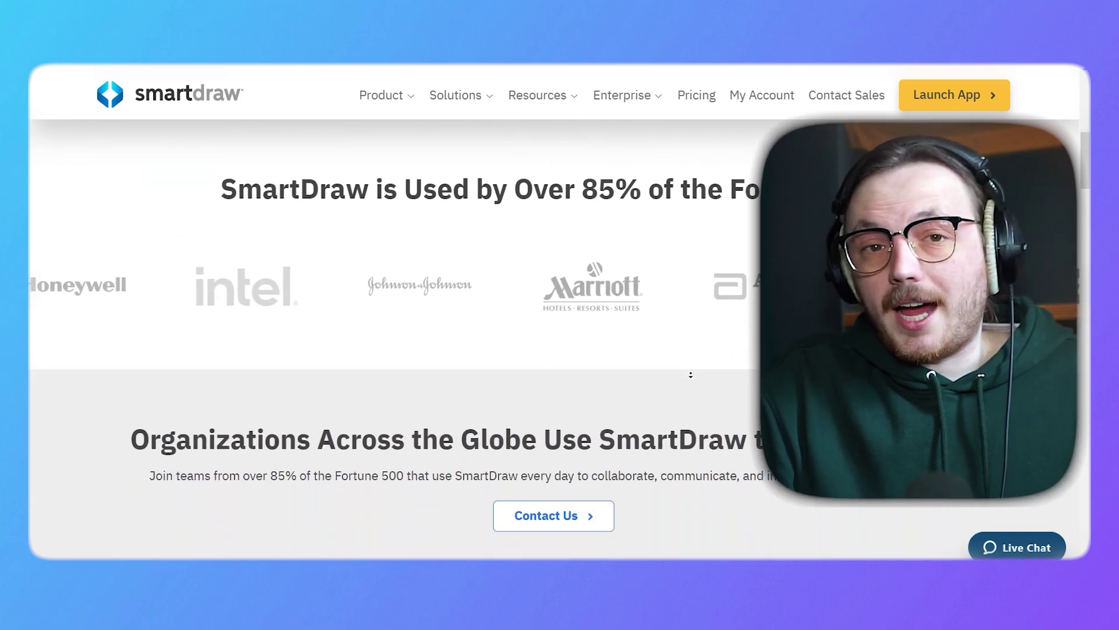
scroll(691, 374, down, 5)
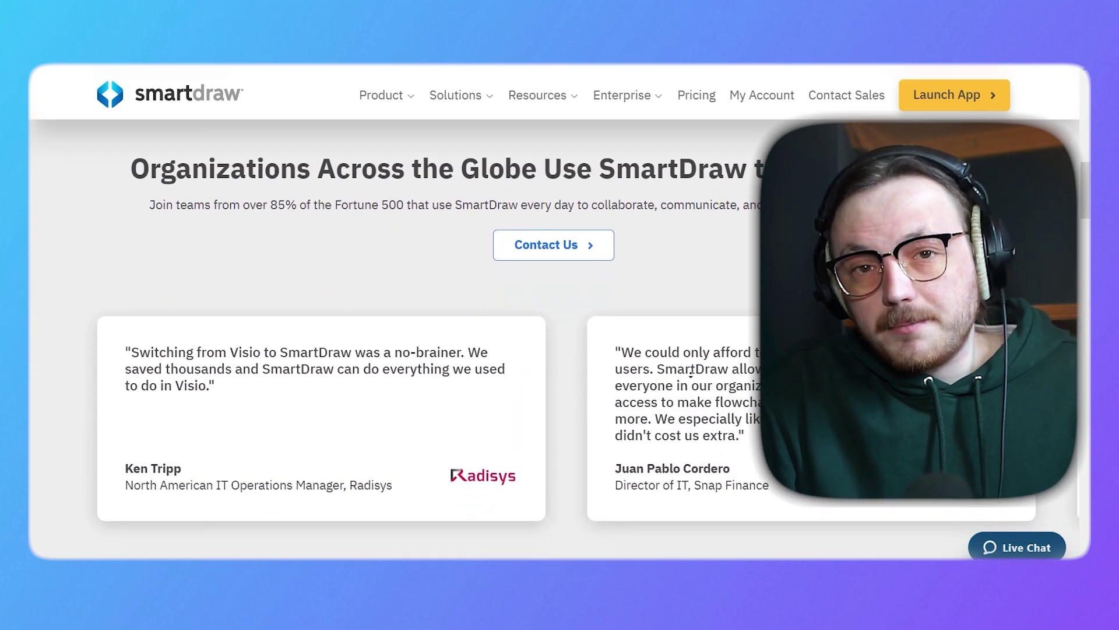
scroll(691, 374, down, 5)
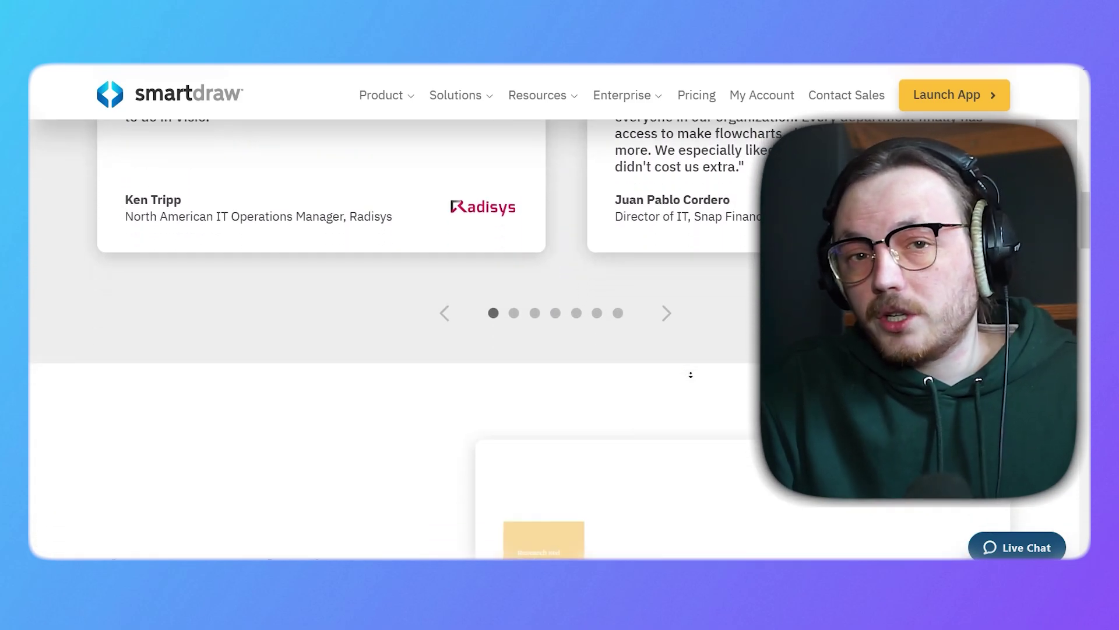
scroll(685, 370, down, 4)
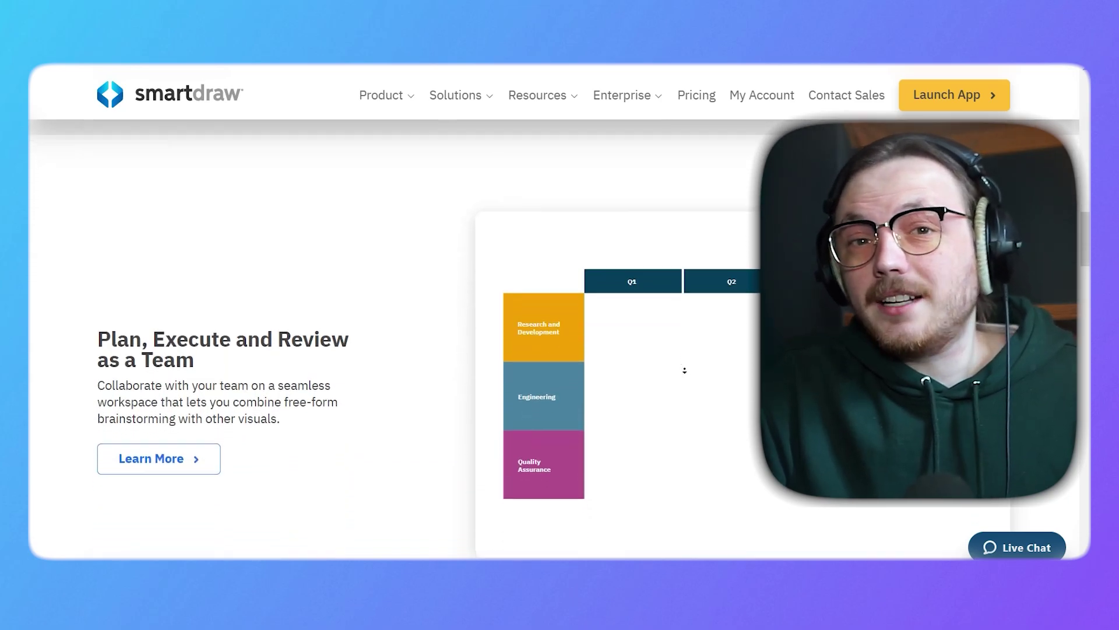
scroll(684, 370, down, 5)
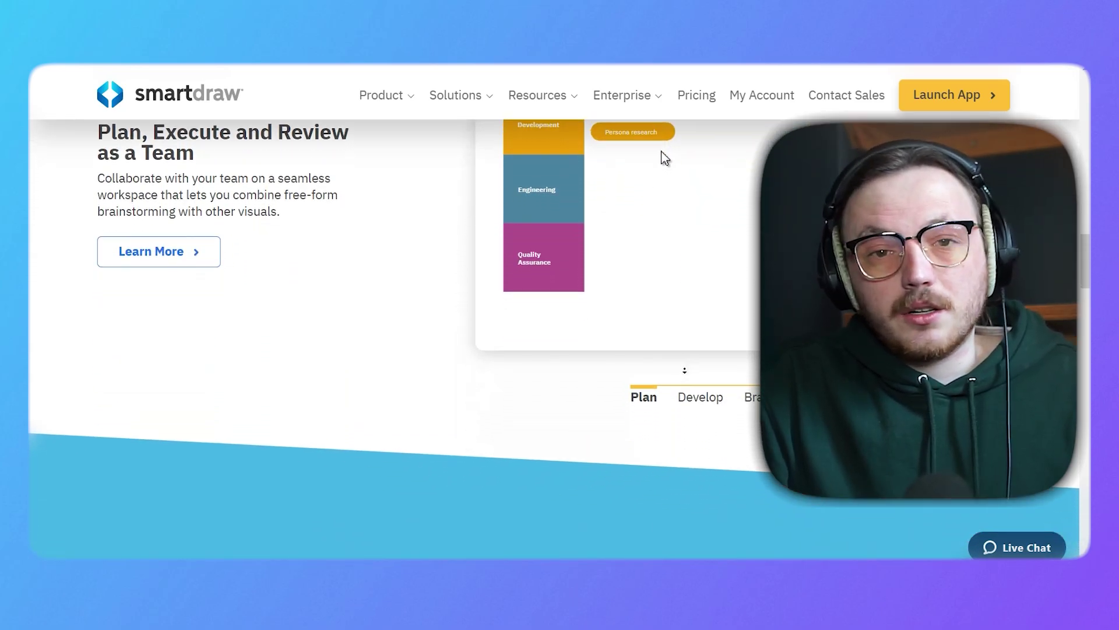
scroll(670, 288, up, 3)
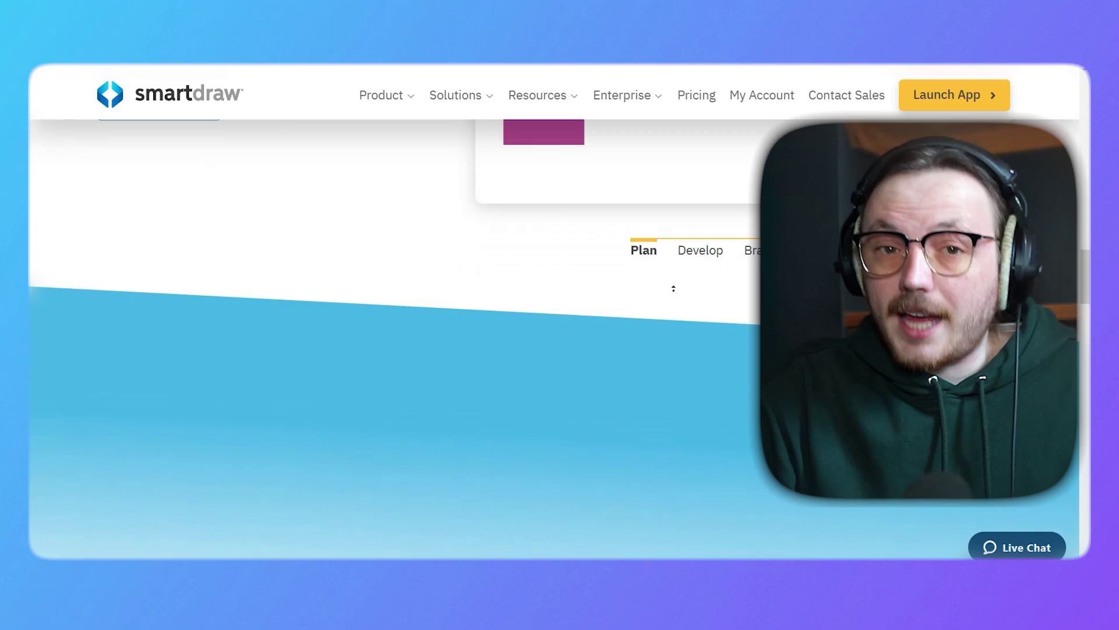
scroll(673, 285, up, 6)
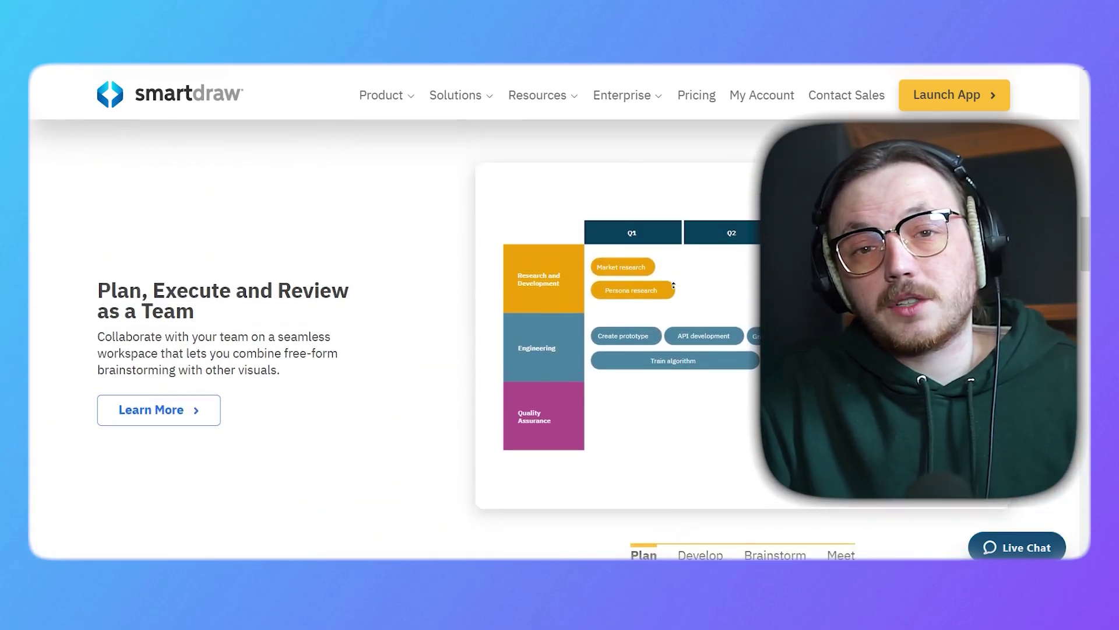
scroll(674, 285, up, 6)
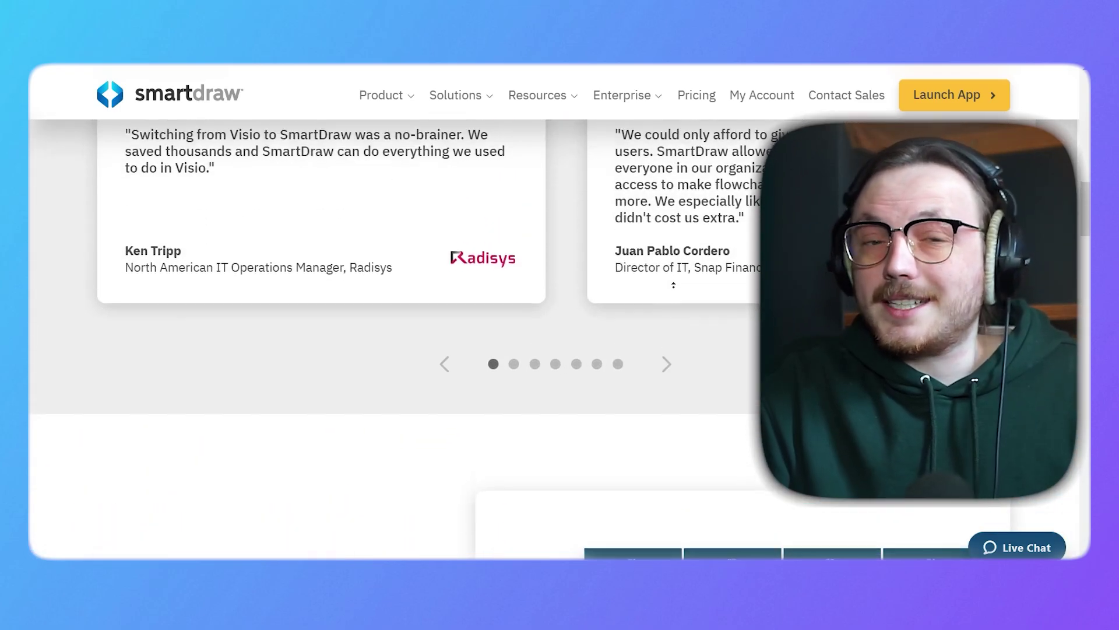
scroll(673, 285, up, 5)
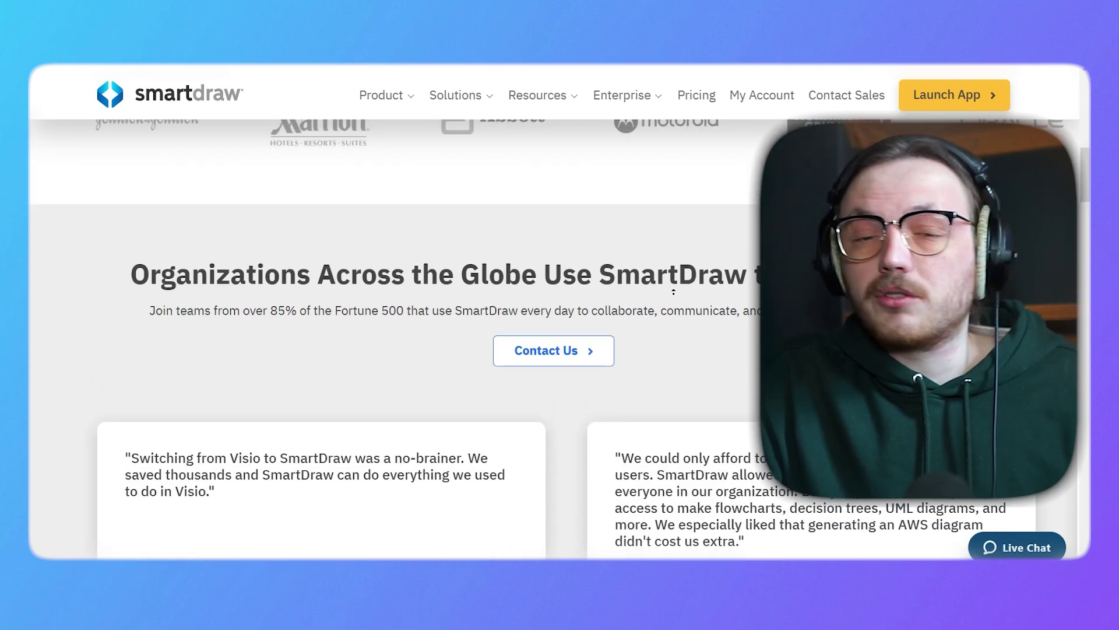
scroll(674, 294, up, 5)
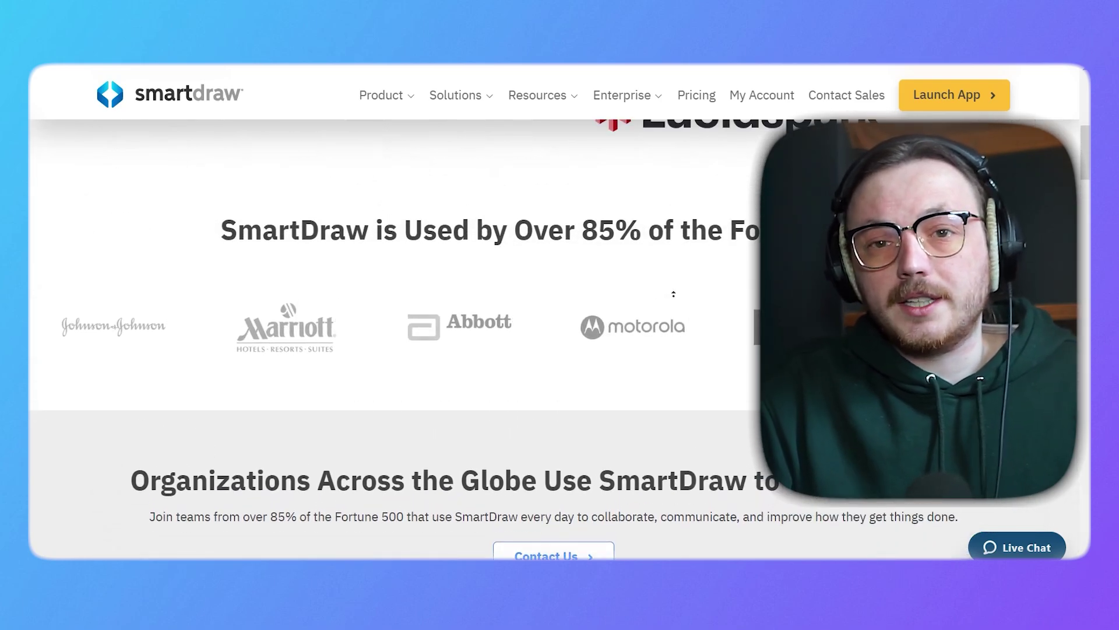
scroll(664, 272, up, 5)
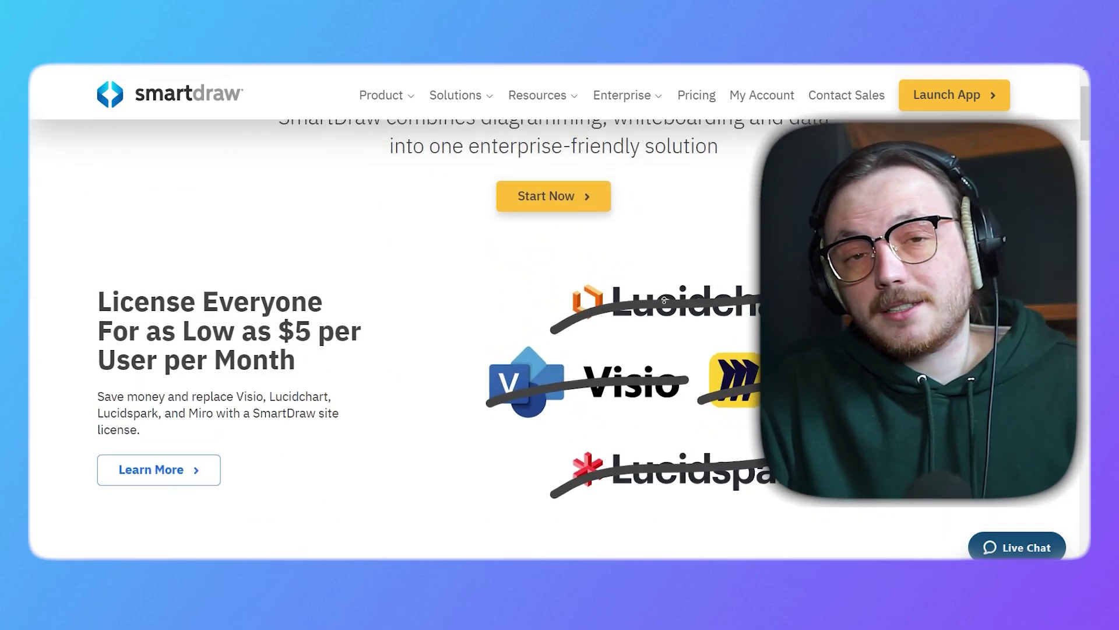
scroll(659, 290, up, 1)
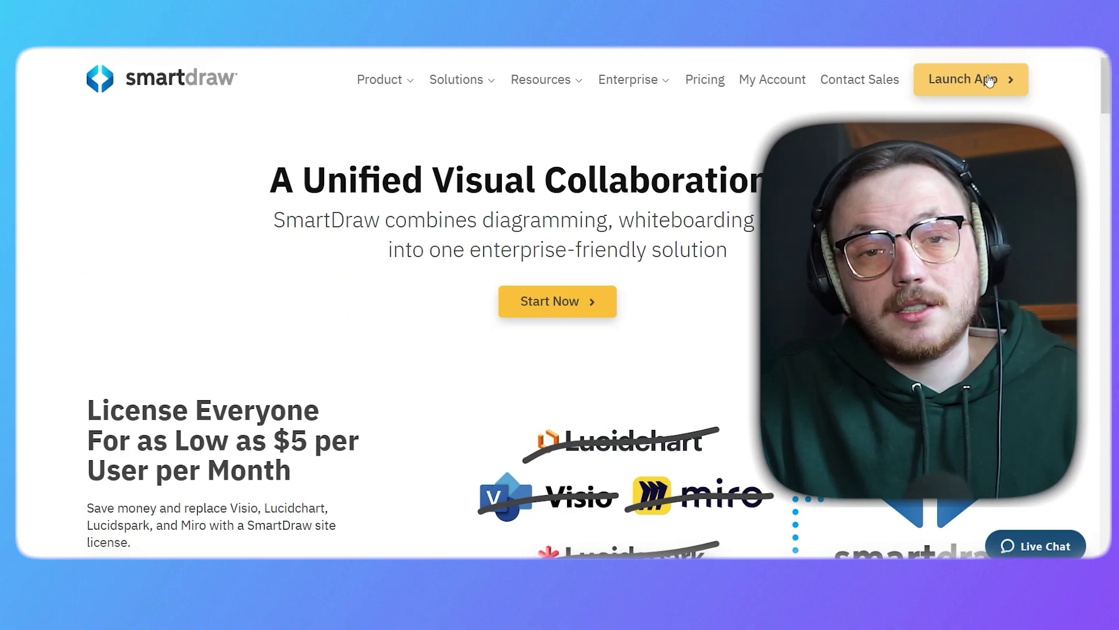
Launch the SmartDraw web app and sign up for a new account with an email address and a password
click(989, 81)
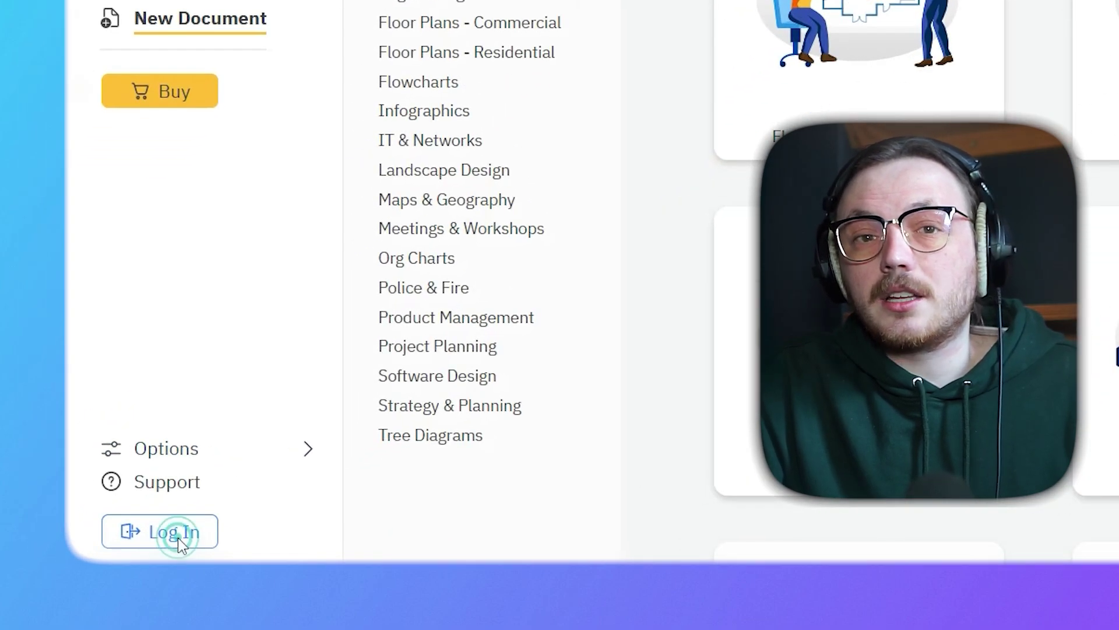
click(86, 542)
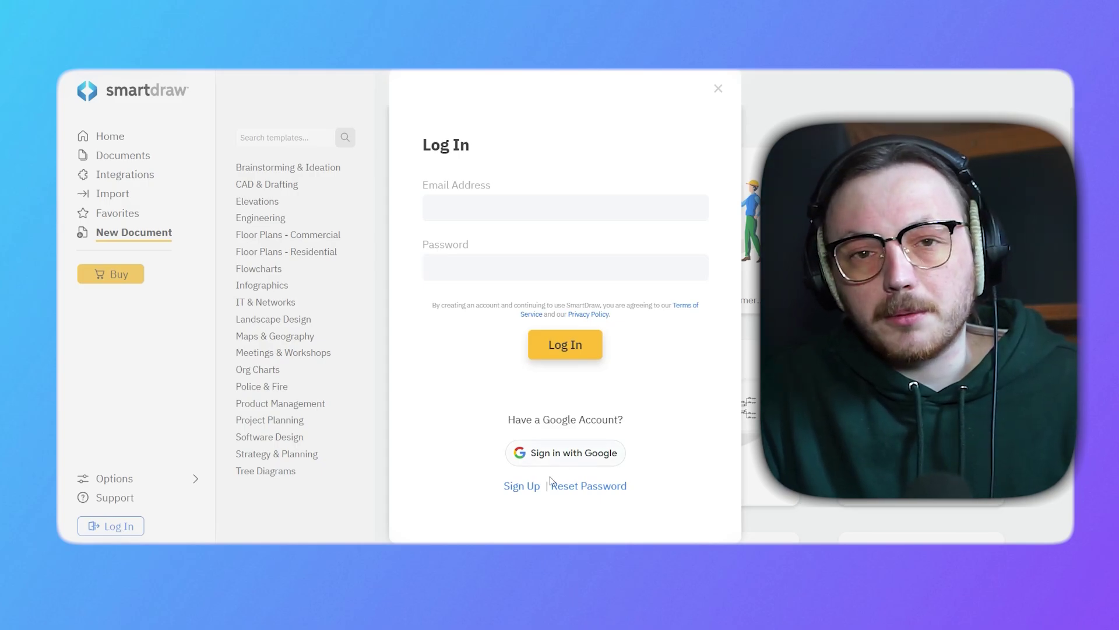
click(531, 486)
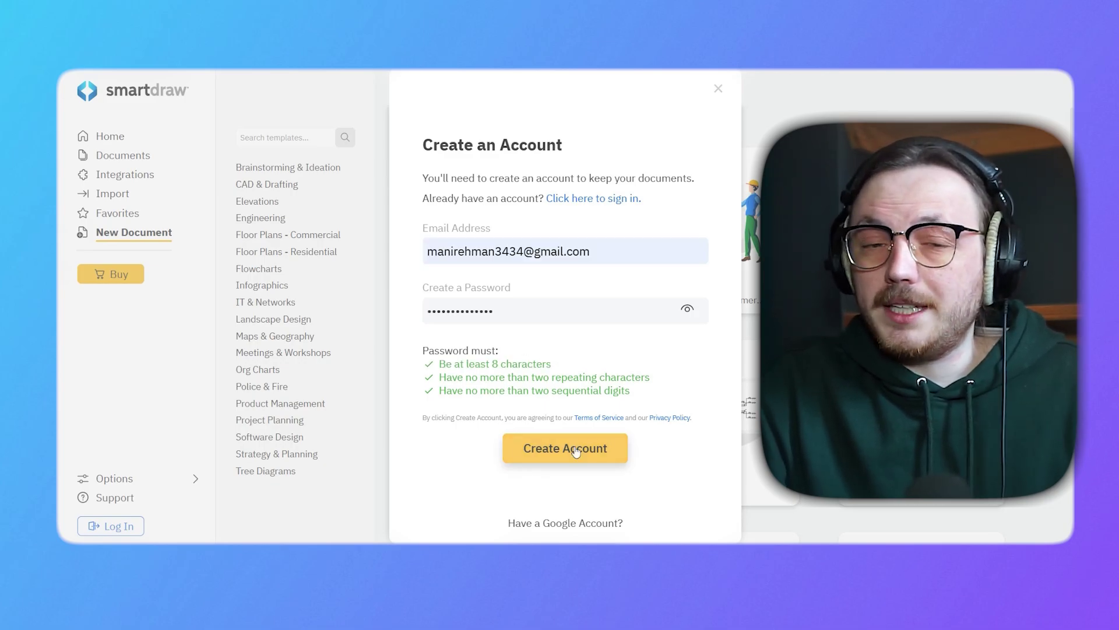
click(577, 449)
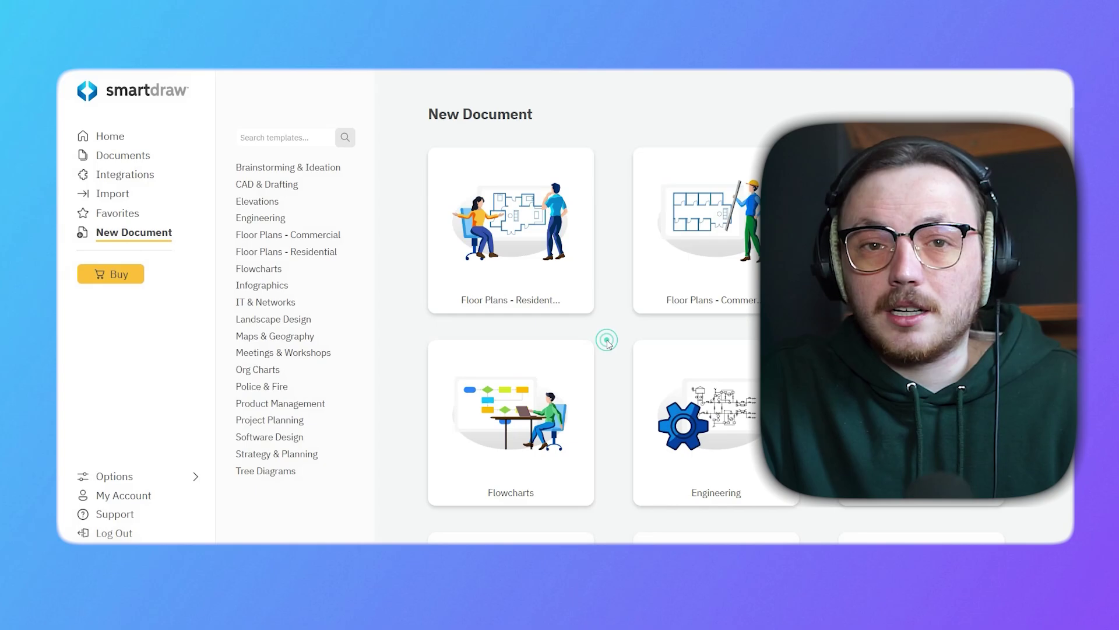
click(606, 342)
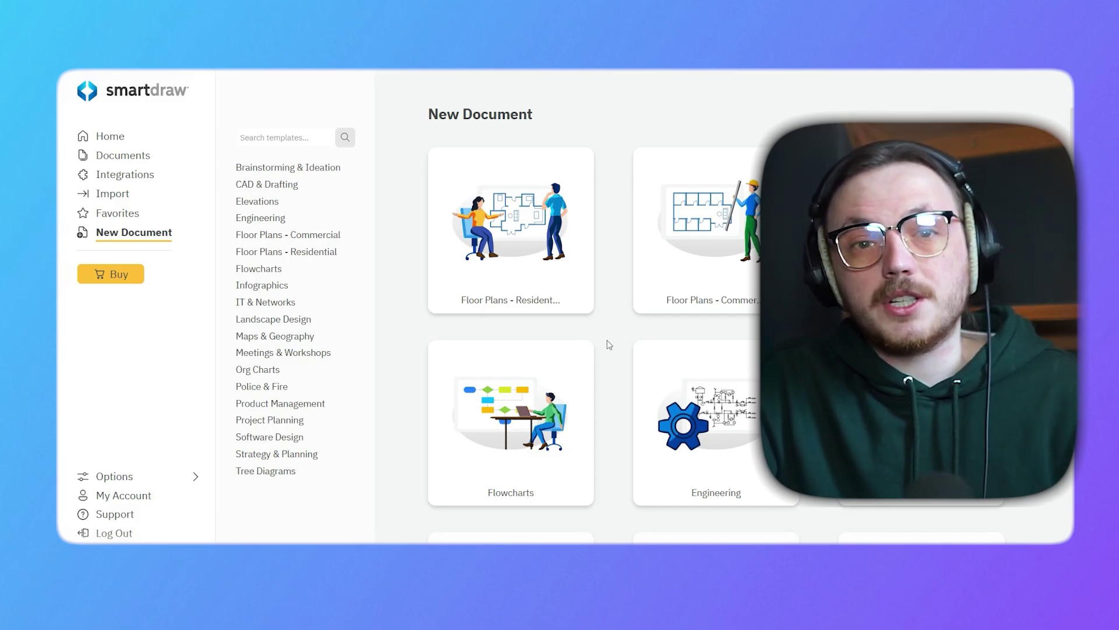
Look through the dashboard's Home, Documents, Integrations, Import, Favorites and New Document pages, plus the Options and Support entries
click(124, 156)
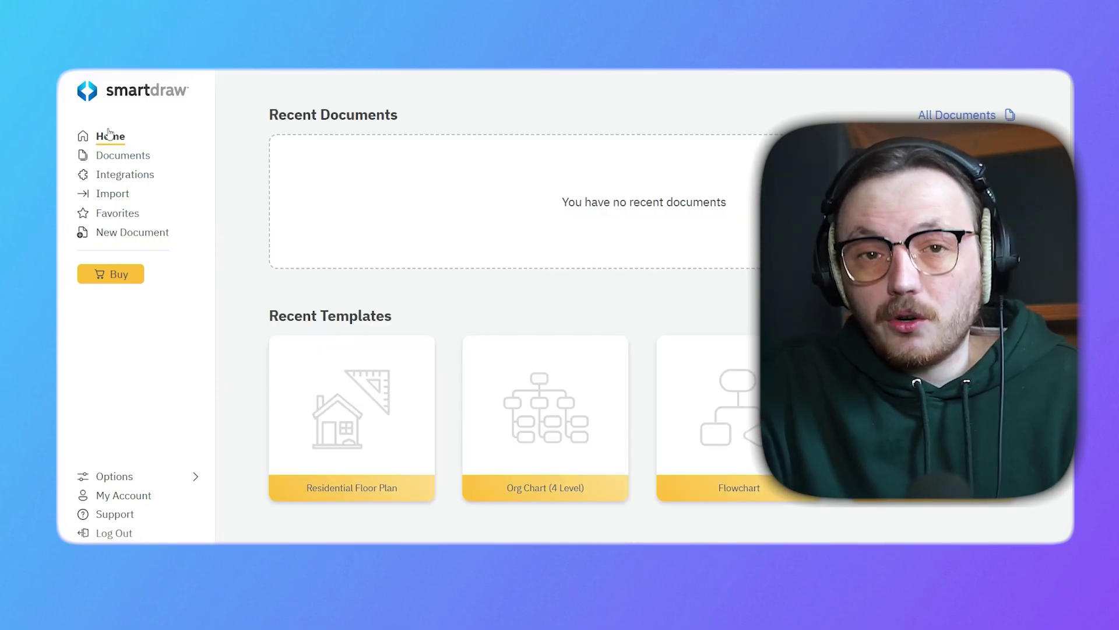
click(134, 155)
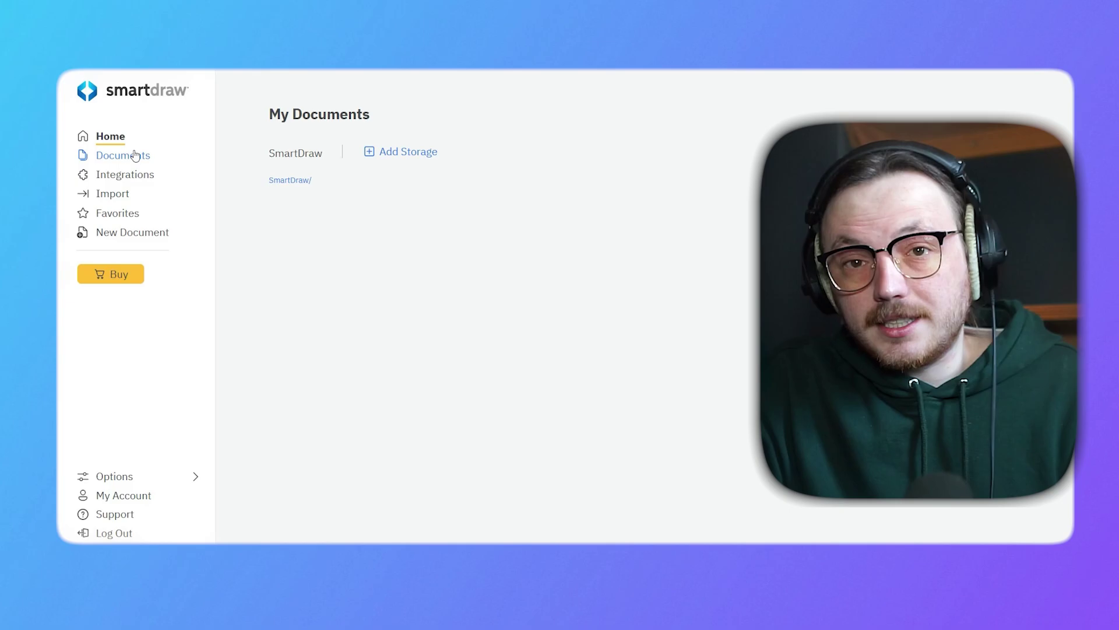
click(131, 177)
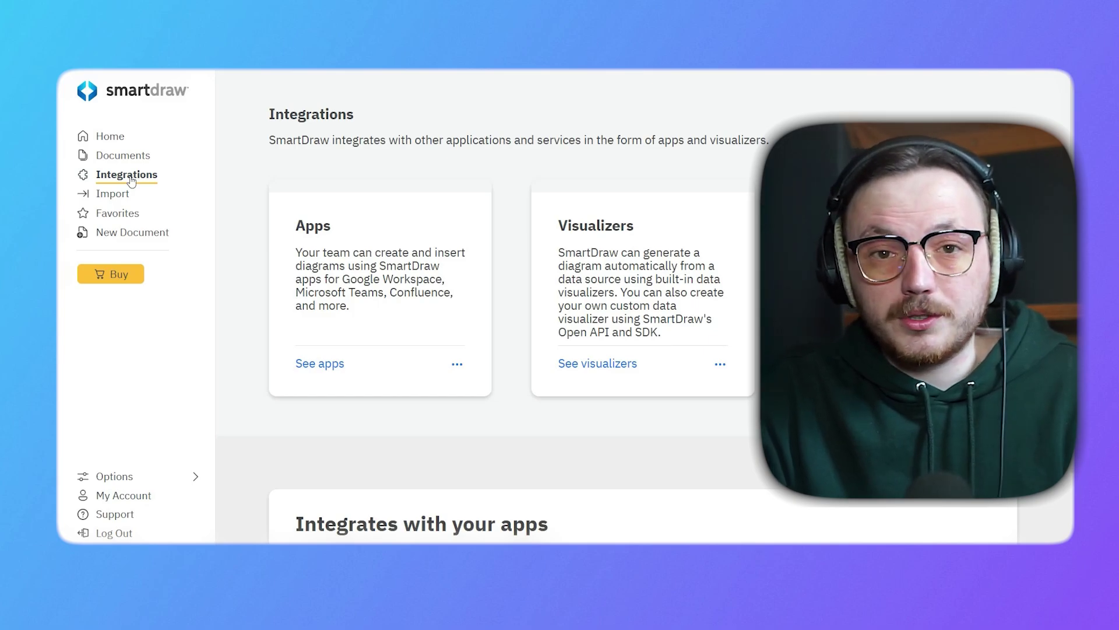
click(115, 192)
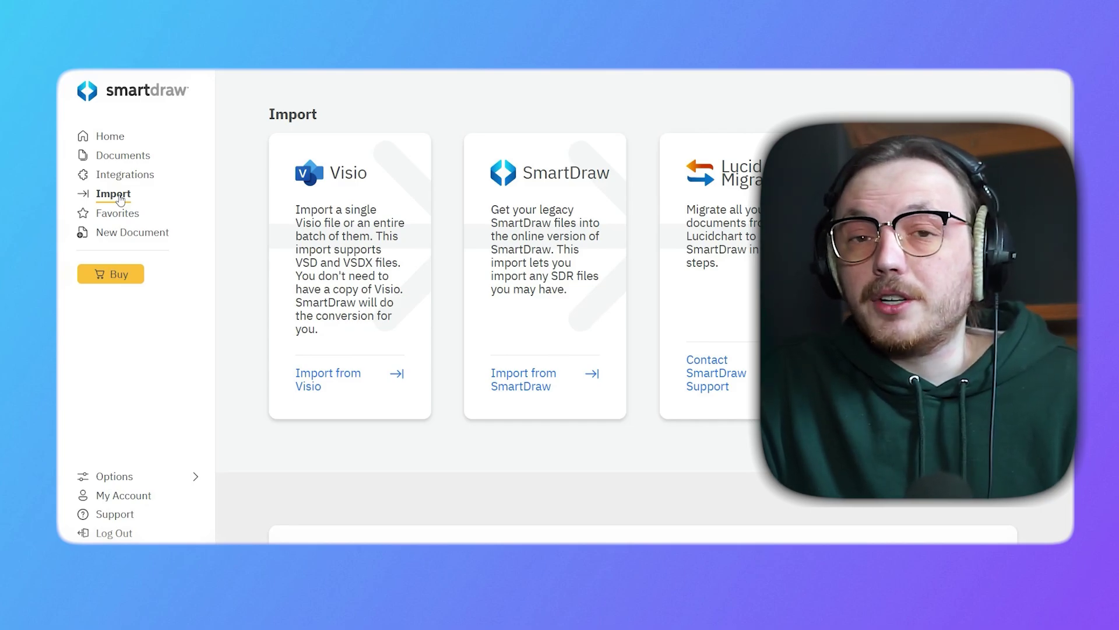
click(119, 214)
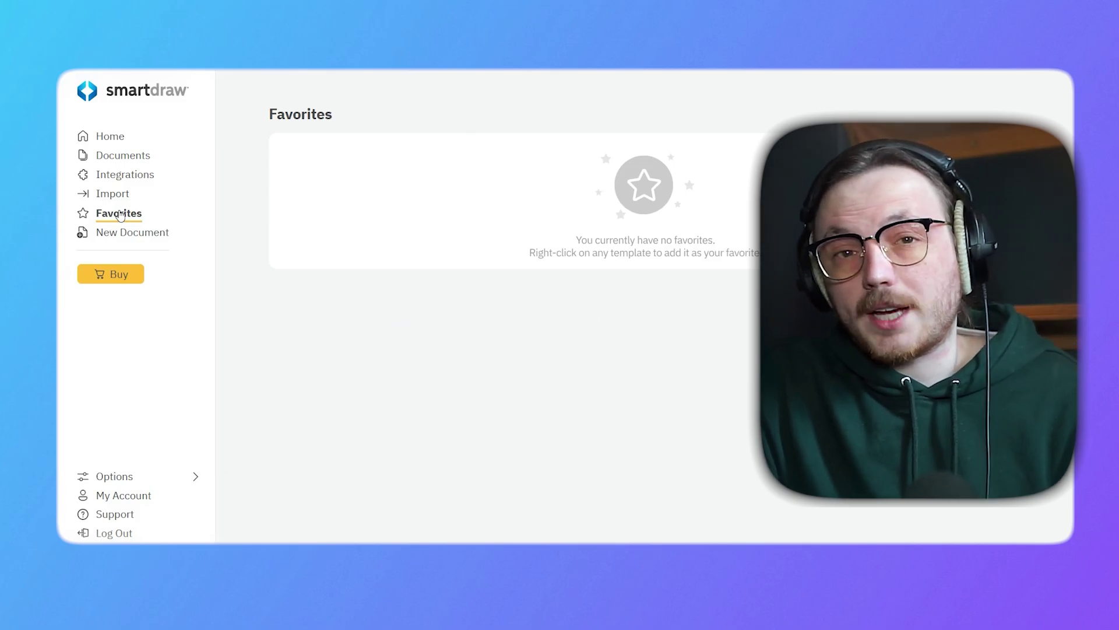
click(144, 232)
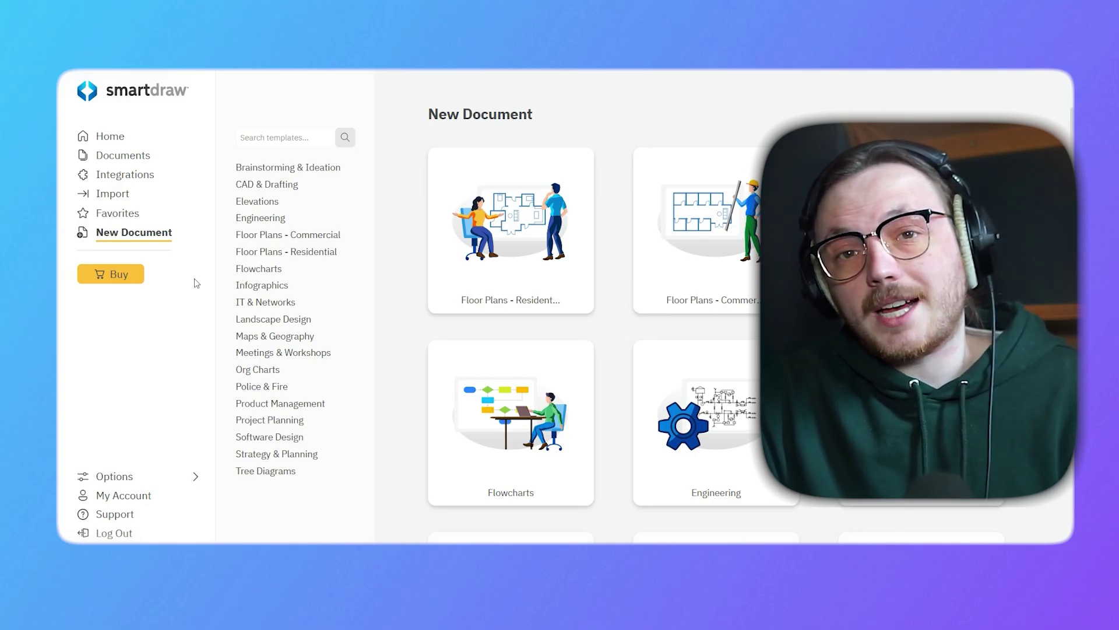
click(117, 477)
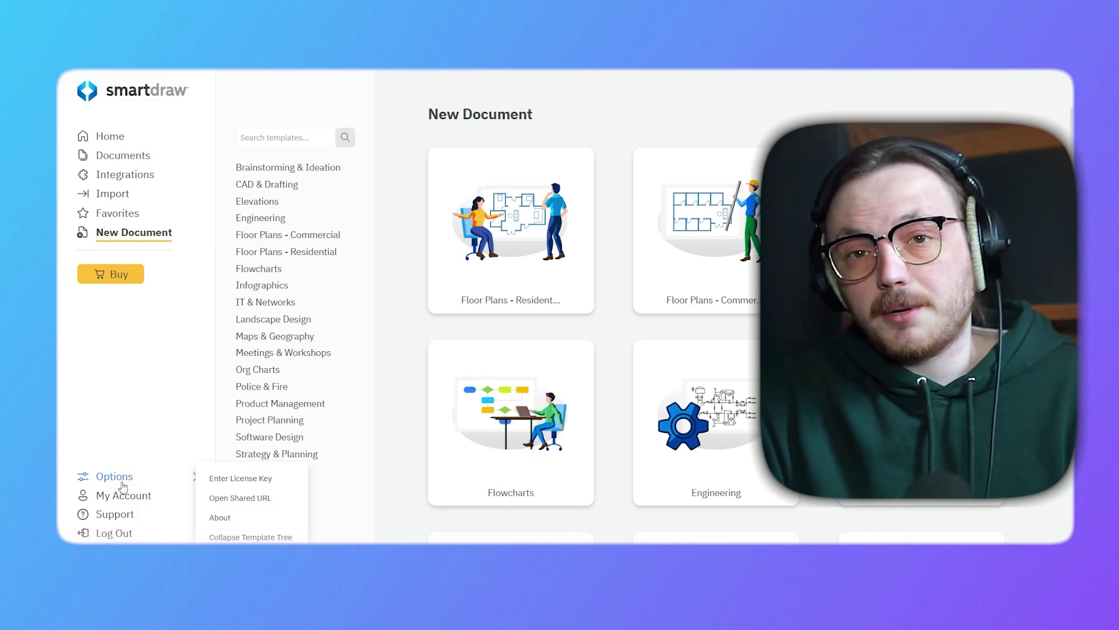
click(119, 513)
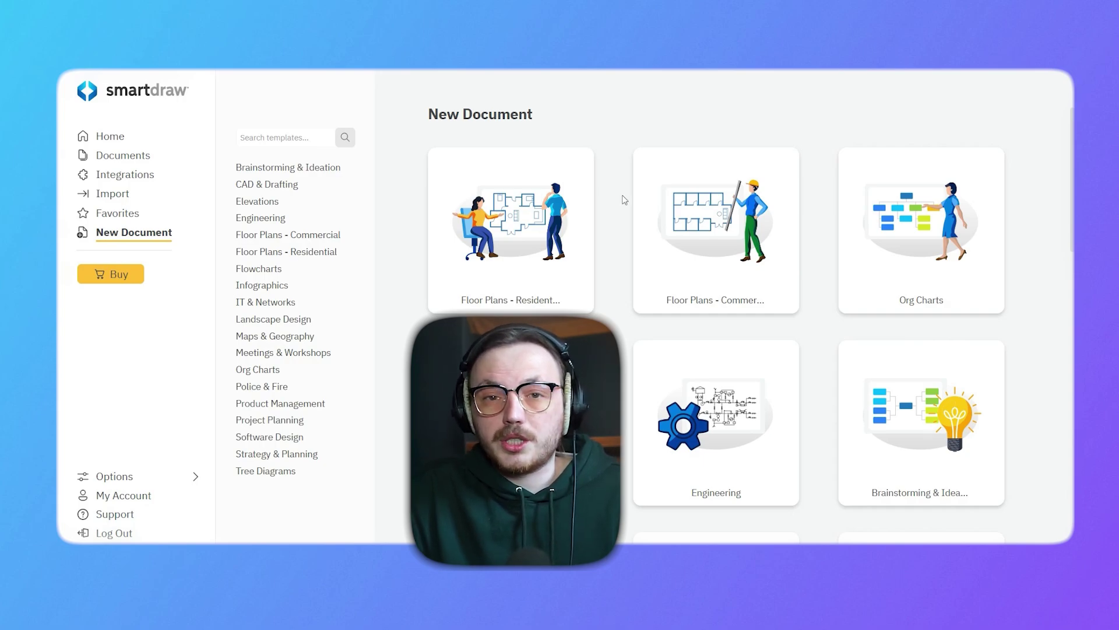
Create a new document from the blank Org Chart (3 Level) template and open its title for editing
click(889, 219)
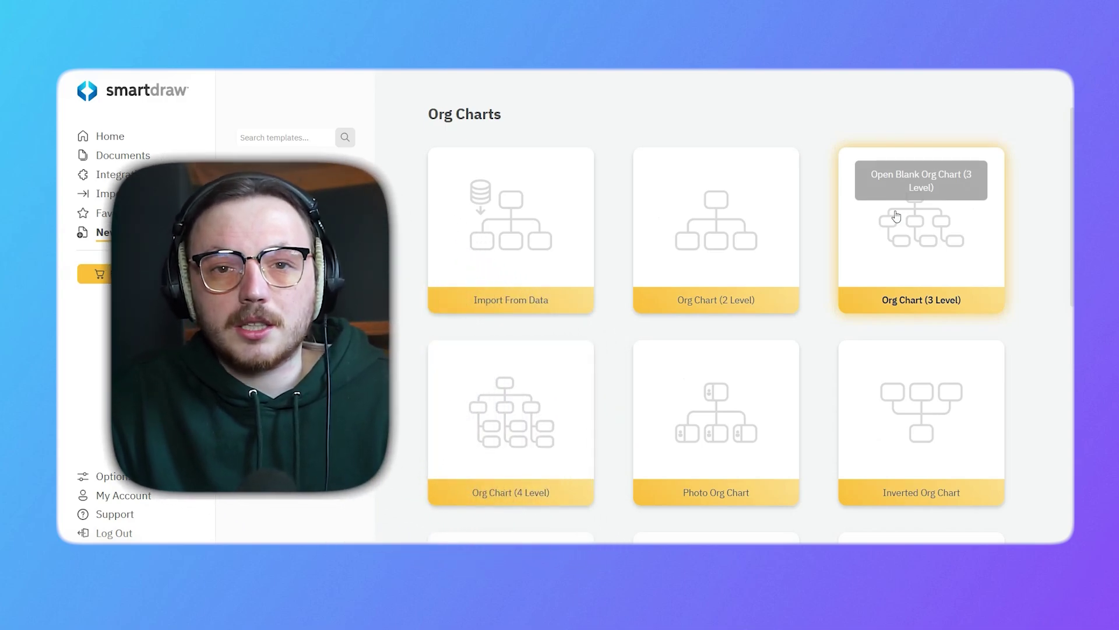
click(896, 217)
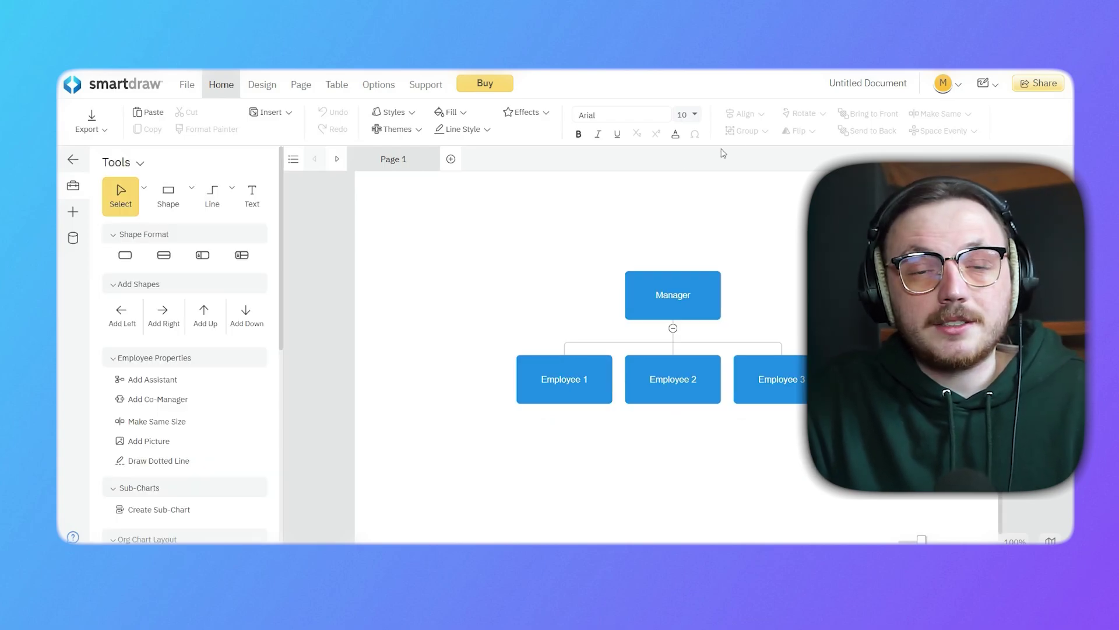
click(848, 84)
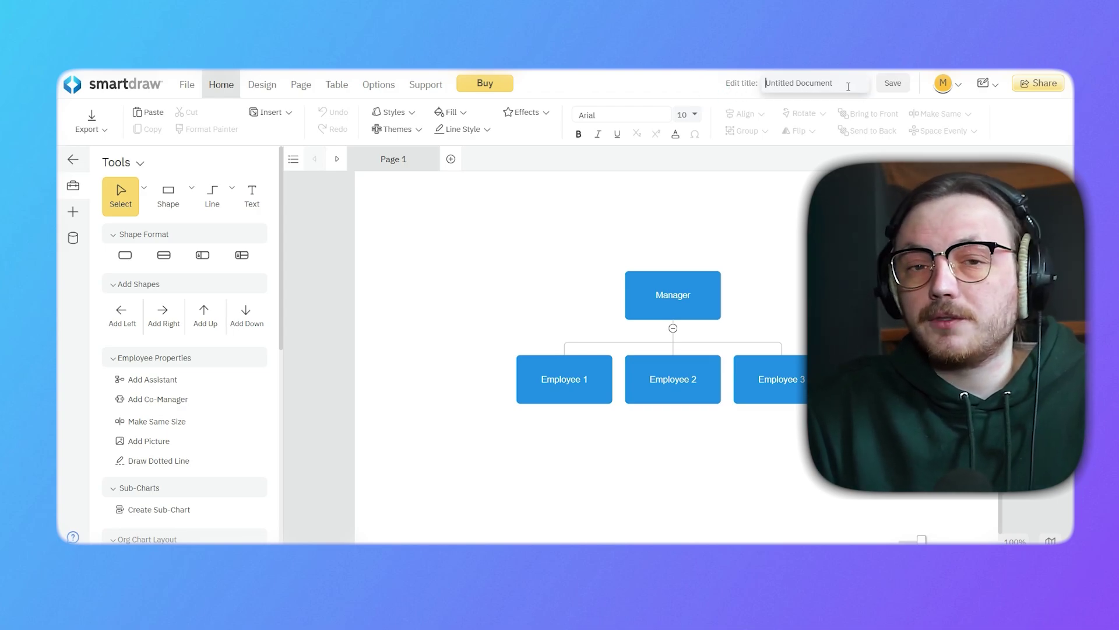
click(715, 93)
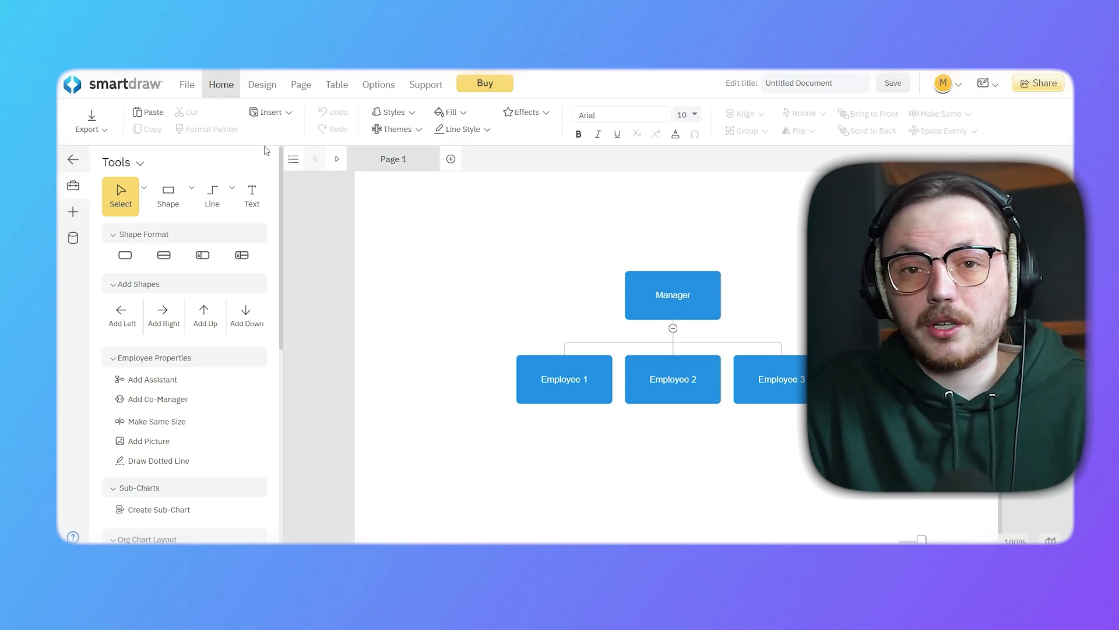
Collapse the Shape Format tools and add an empty box to the left of Employee 1 in the org chart
click(155, 233)
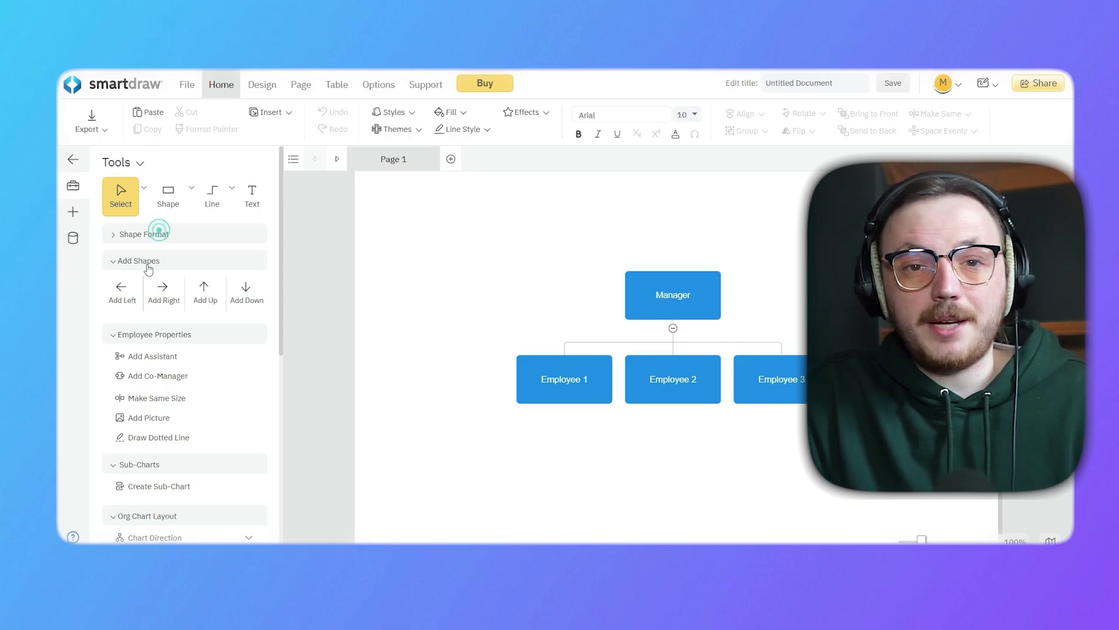
click(146, 275)
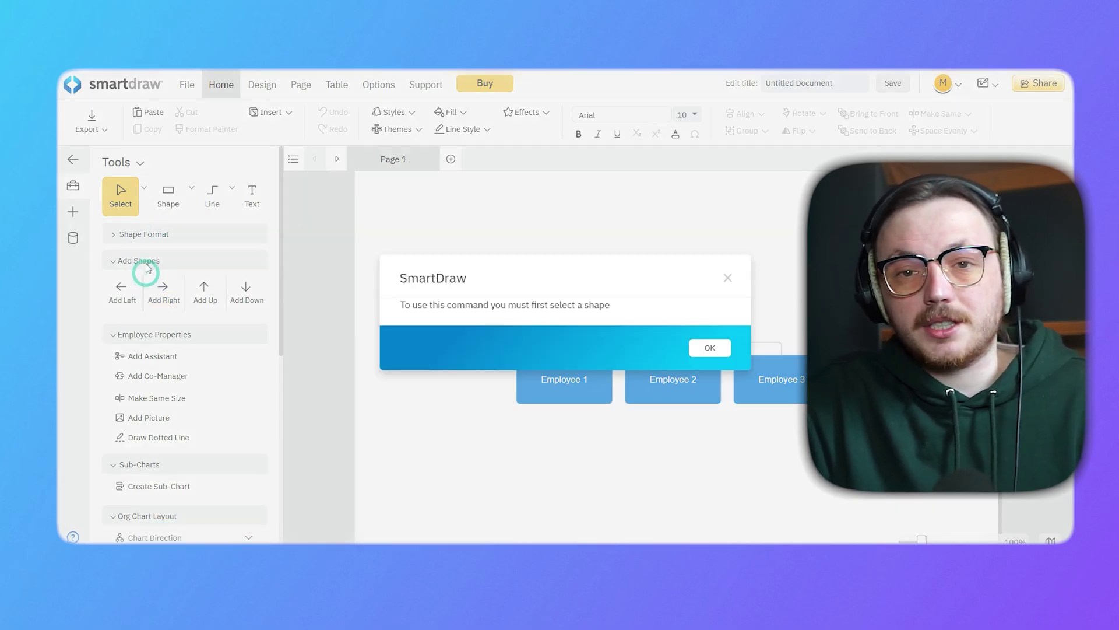
click(727, 277)
click(186, 262)
click(187, 263)
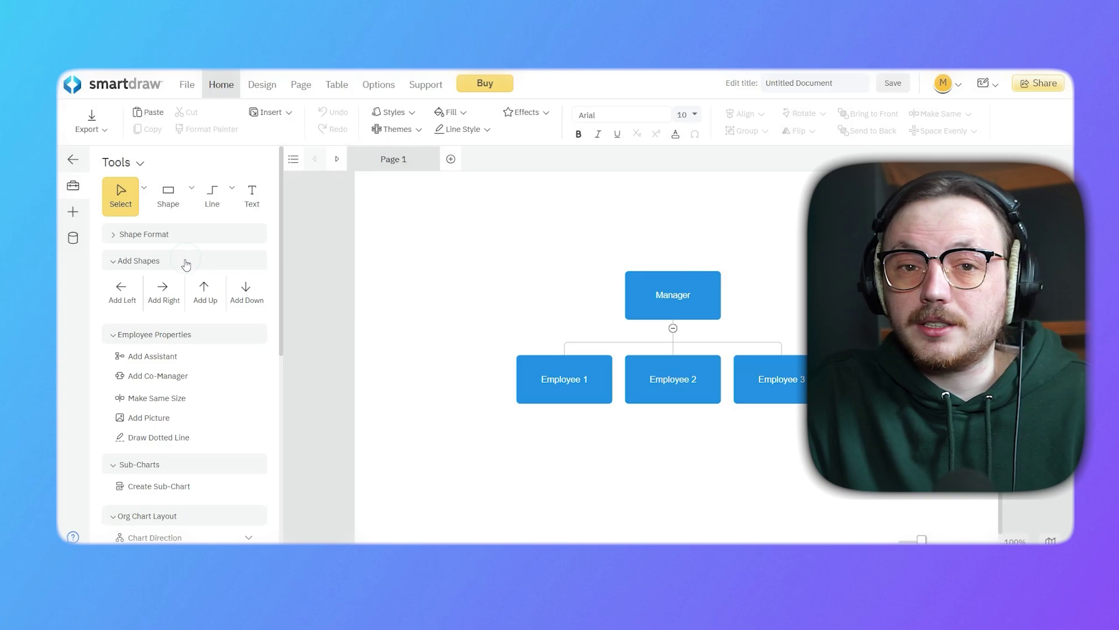
click(118, 304)
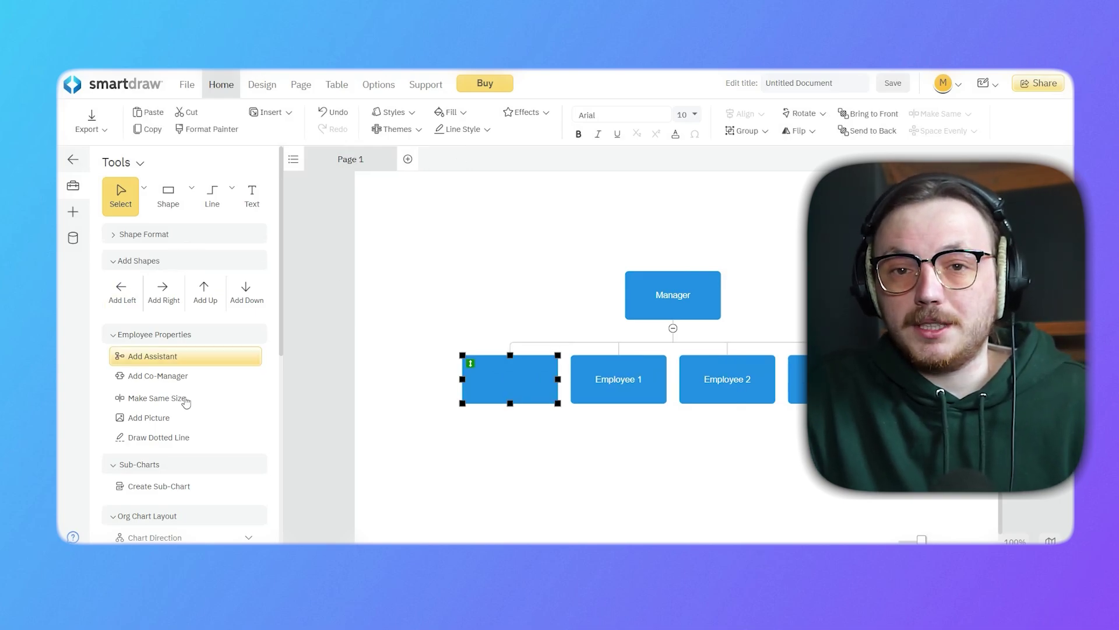
Try adding an assistant below the empty box beside Employee 1, and undo the addition
click(179, 337)
click(179, 337)
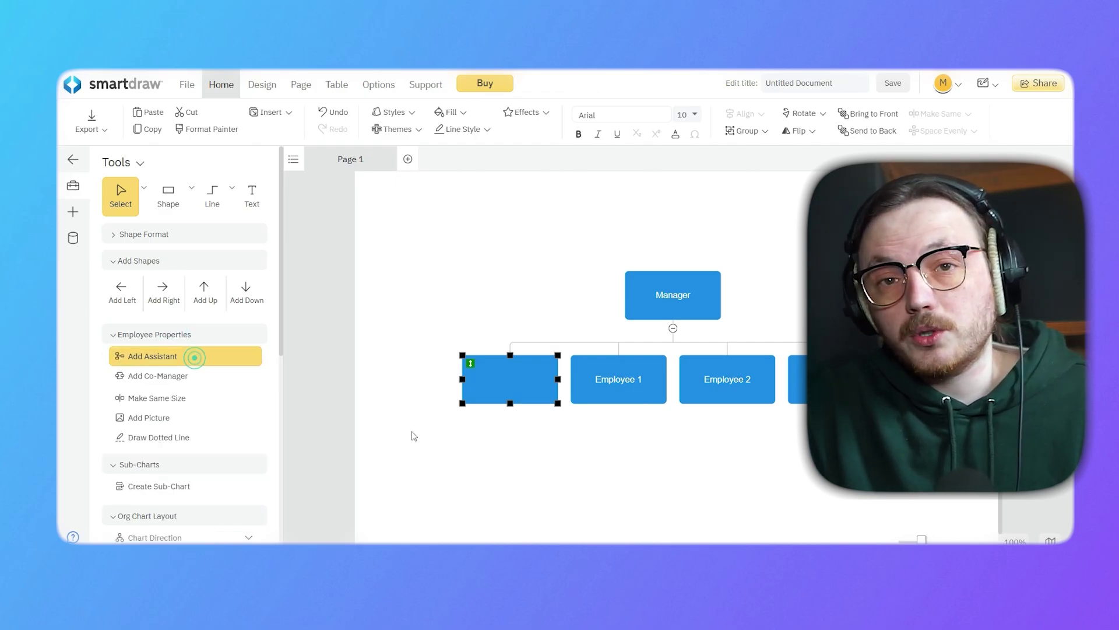
click(194, 355)
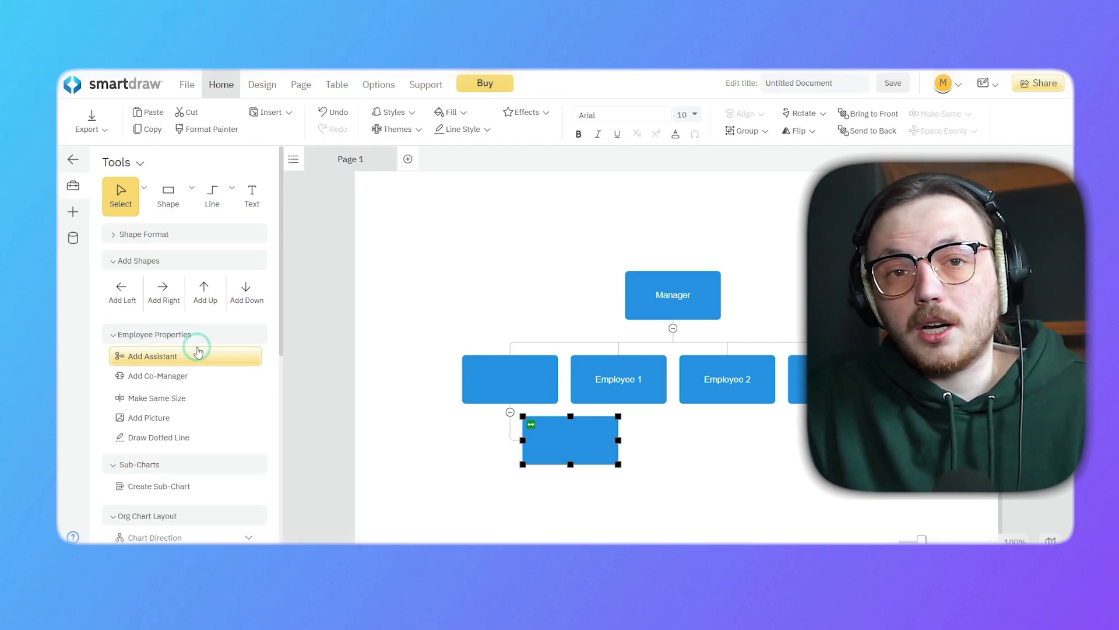
key(ctrl+z)
Look through the Sub-Charts, Org Chart Layout, Spacing, Import and Export, and Symbols tools for the org chart
scroll(163, 327, down, 5)
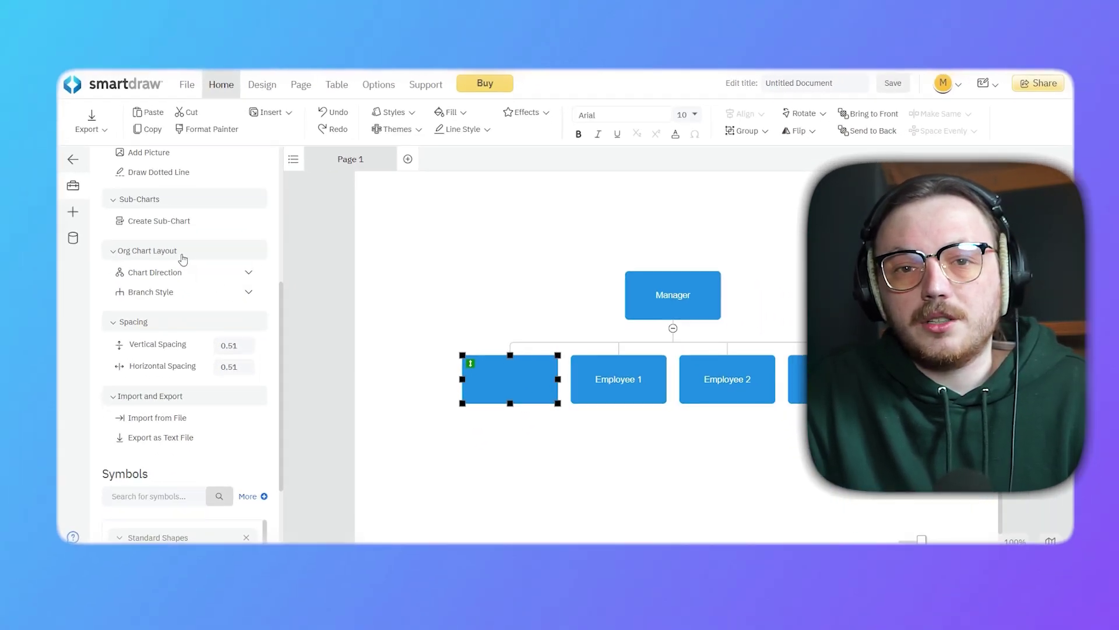
scroll(181, 257, down, 2)
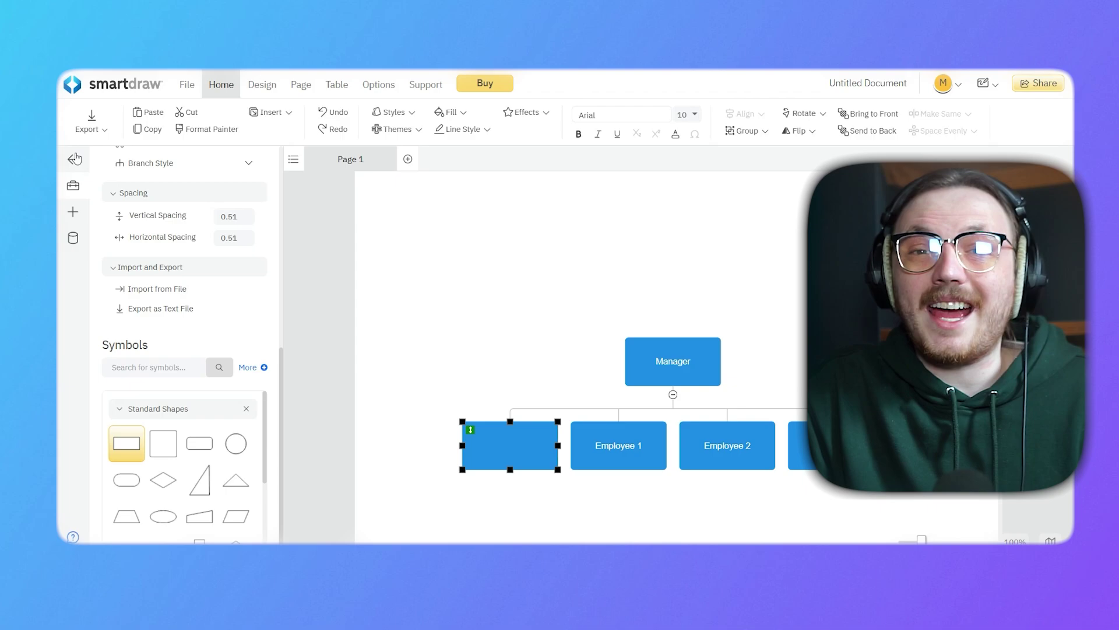
Return to the dashboard and connect Google Drive storage through Integrations, choosing a Google account and granting SmartDraw access
click(105, 127)
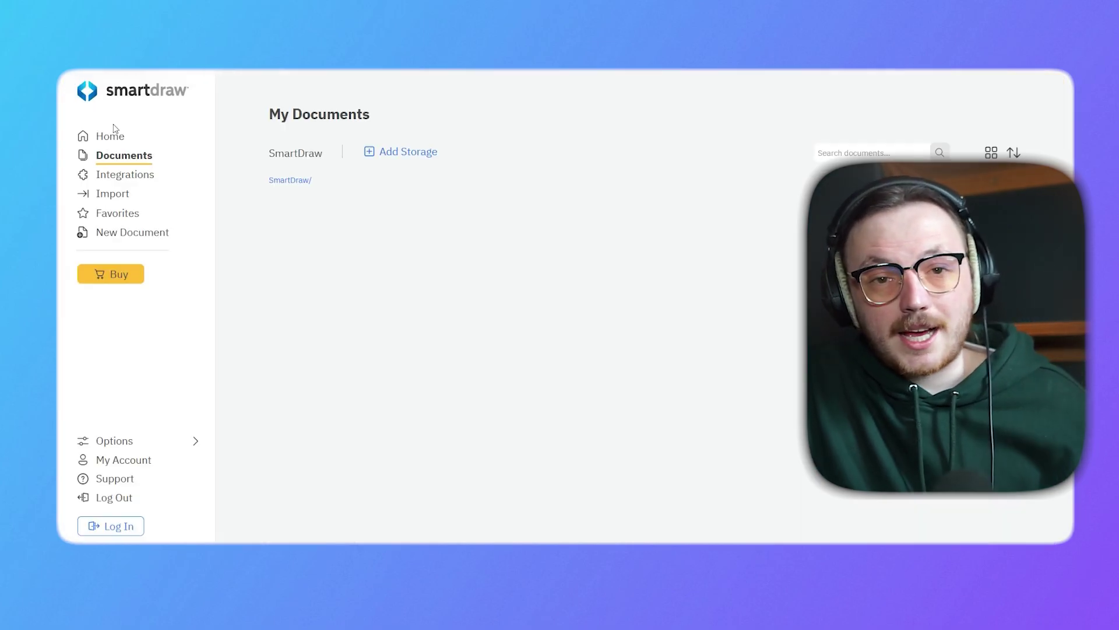
click(140, 180)
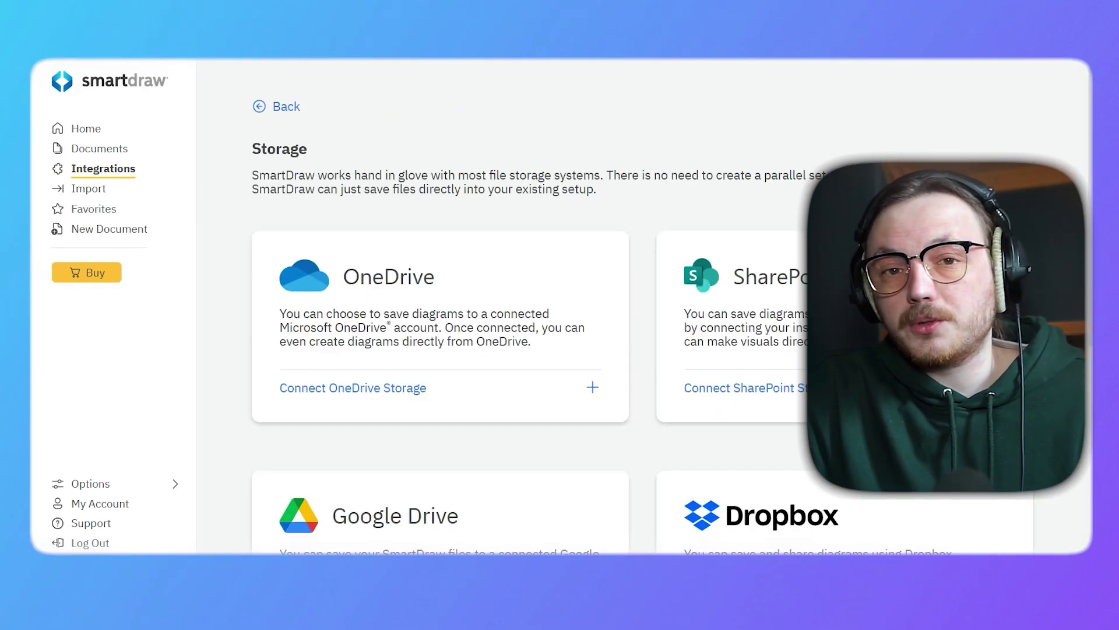
scroll(641, 321, down, 3)
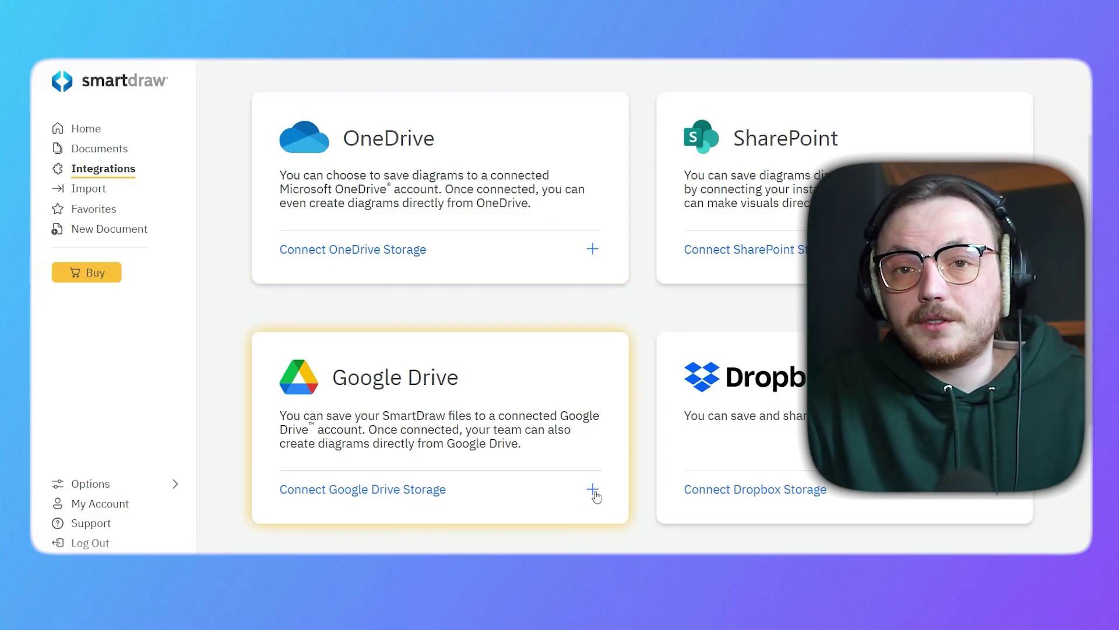
click(391, 489)
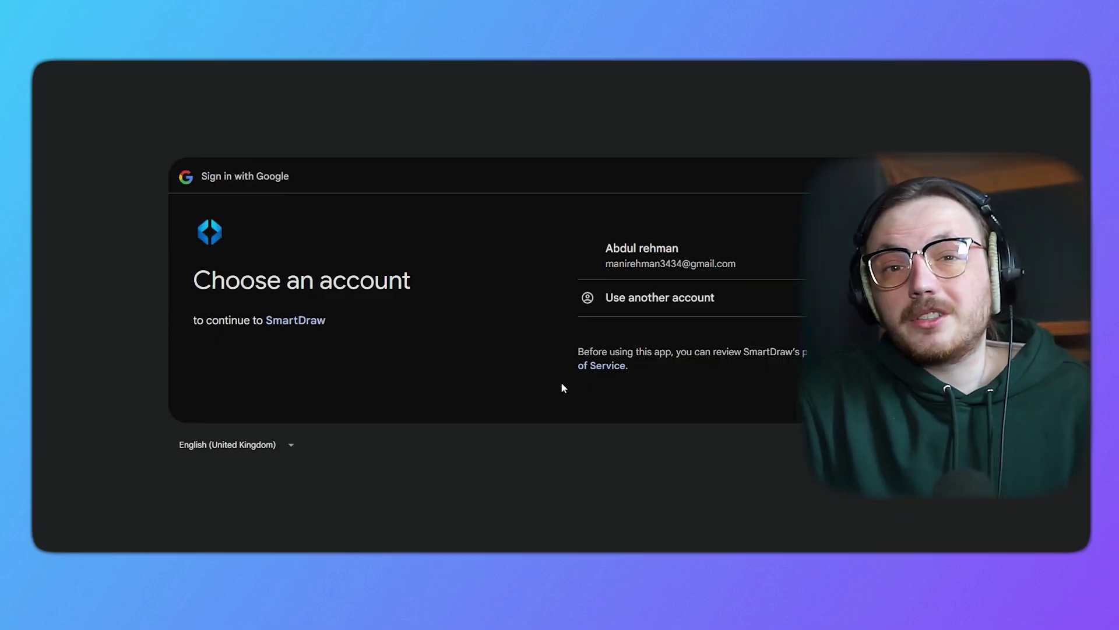
click(640, 264)
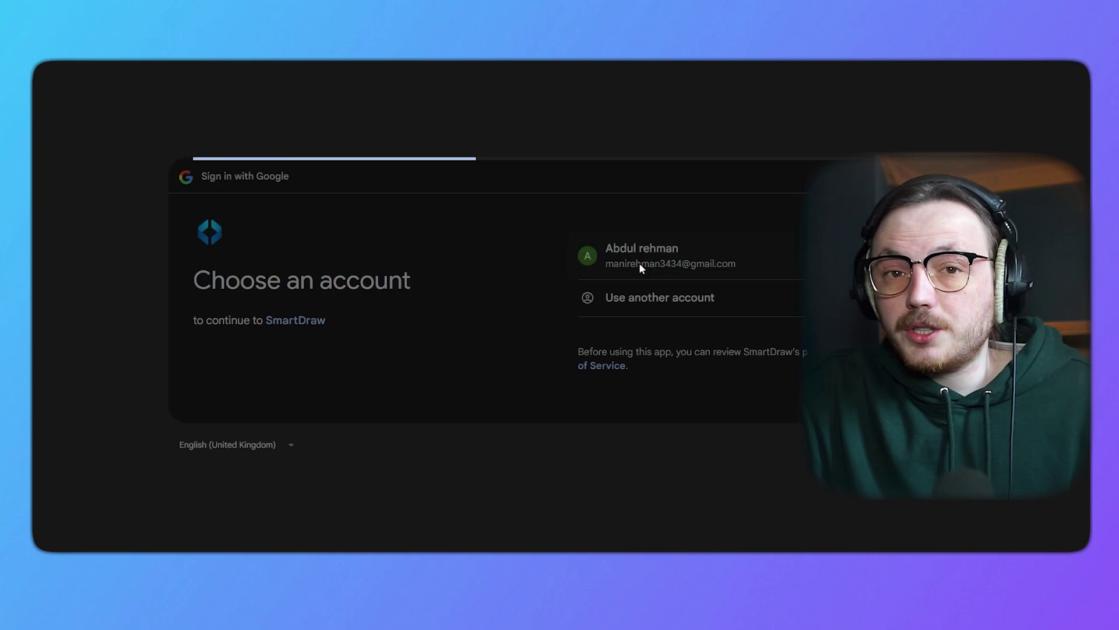
scroll(724, 277, up, 1)
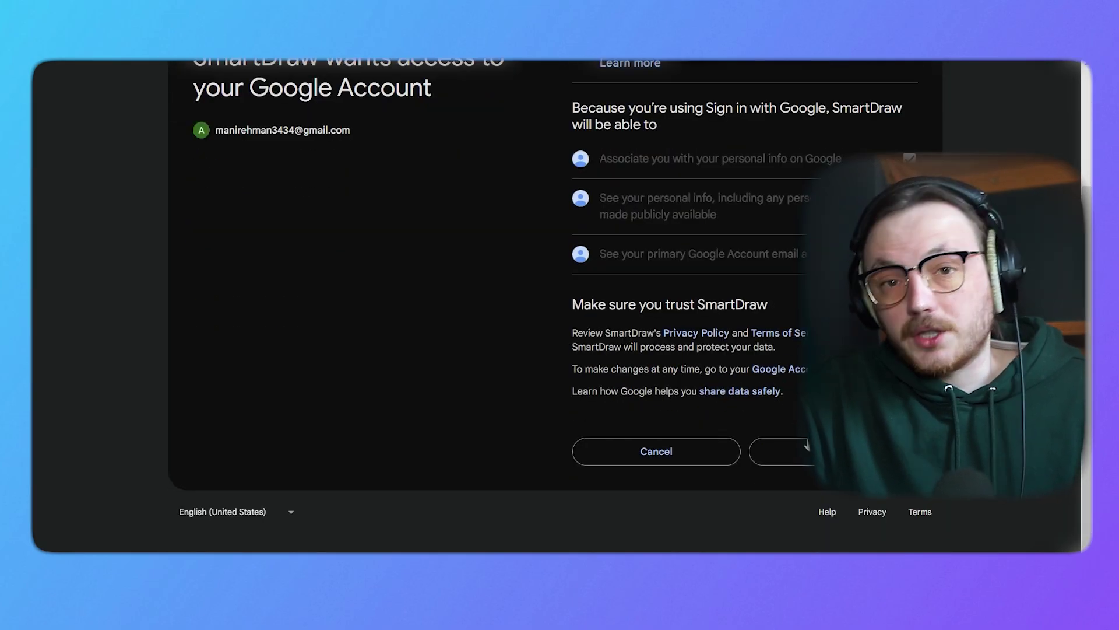
click(801, 454)
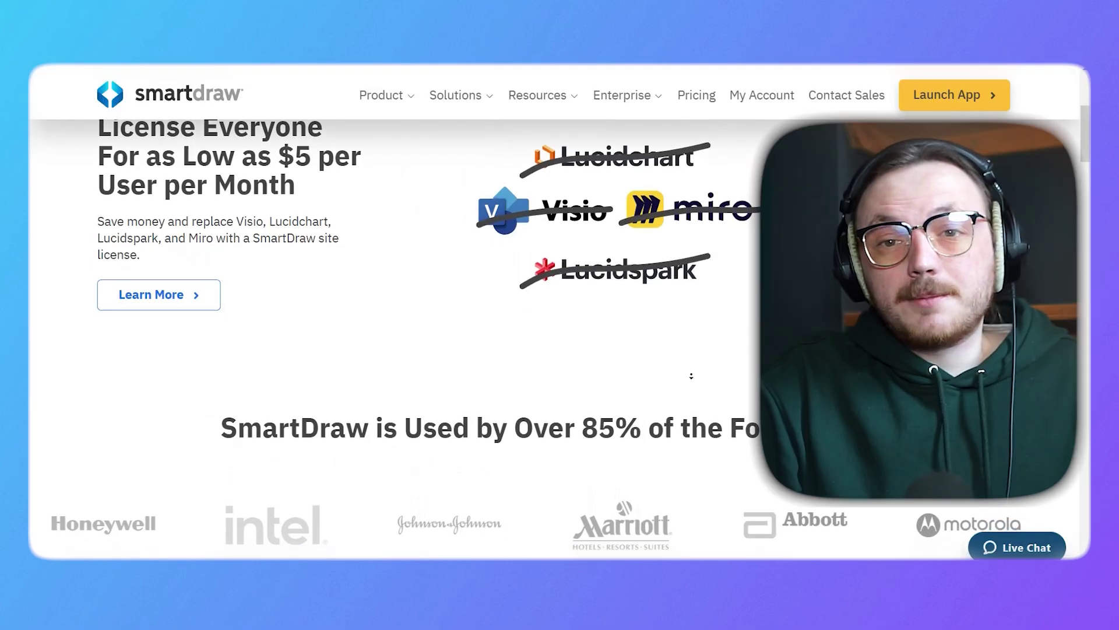
Examine the SmartDraw website's homepage, including the licensing offer, customer logos, testimonials and the team planning section
scroll(691, 375, down, 4)
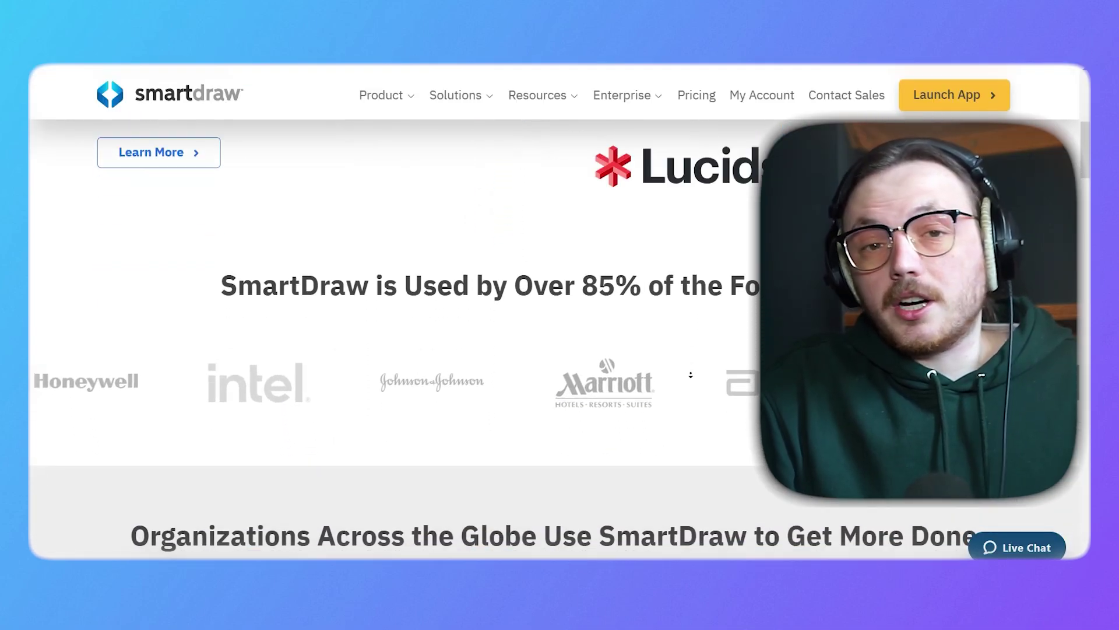
scroll(691, 375, down, 5)
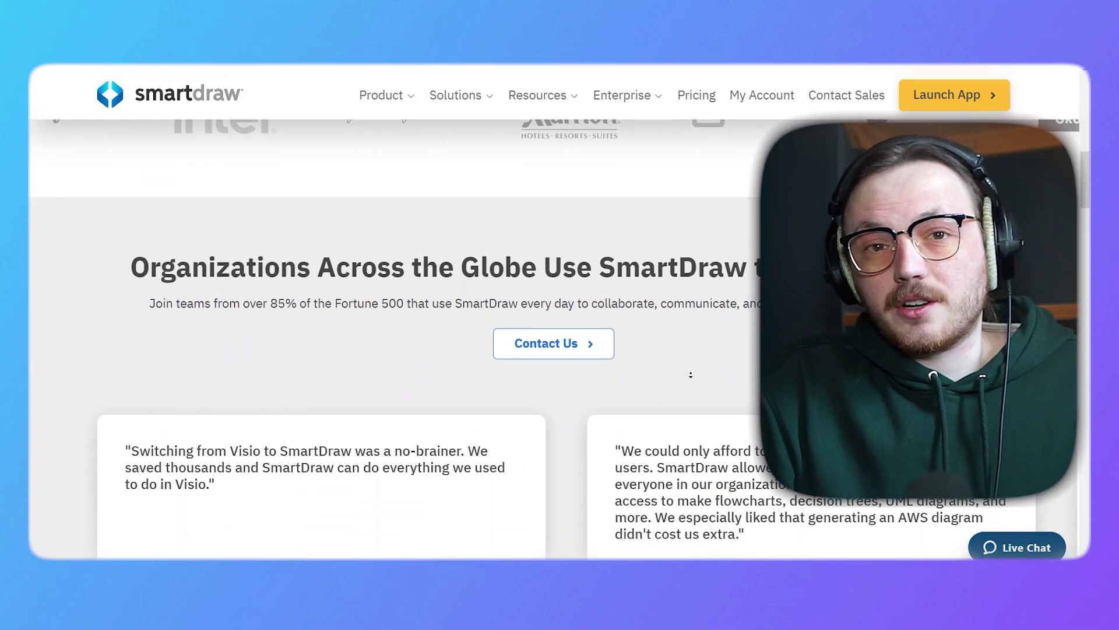
scroll(691, 375, down, 5)
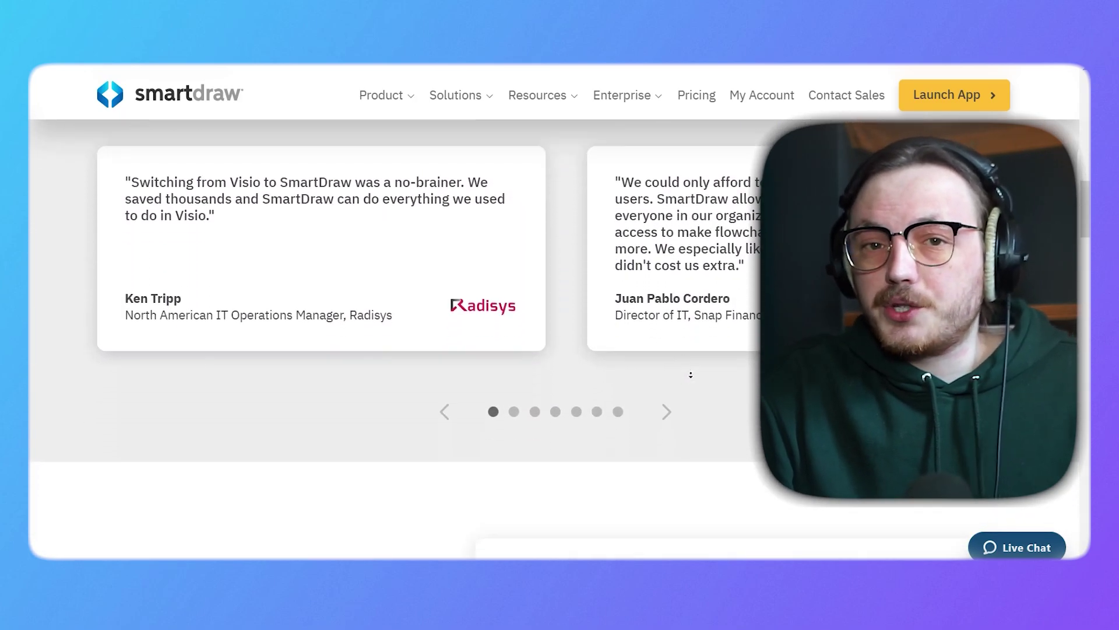
scroll(691, 375, down, 5)
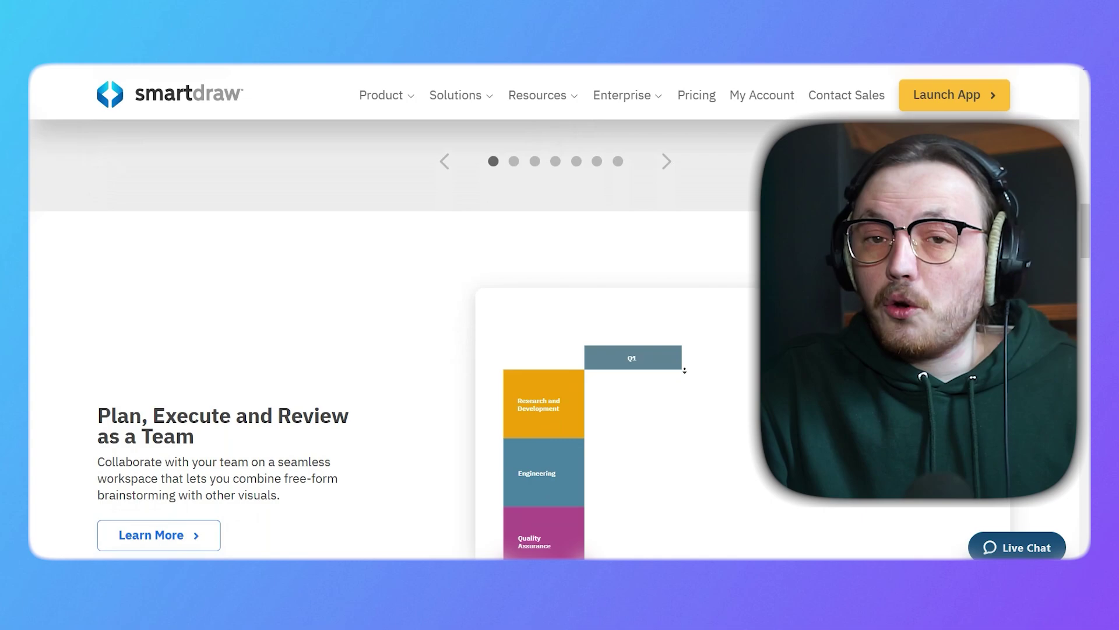
scroll(684, 370, down, 5)
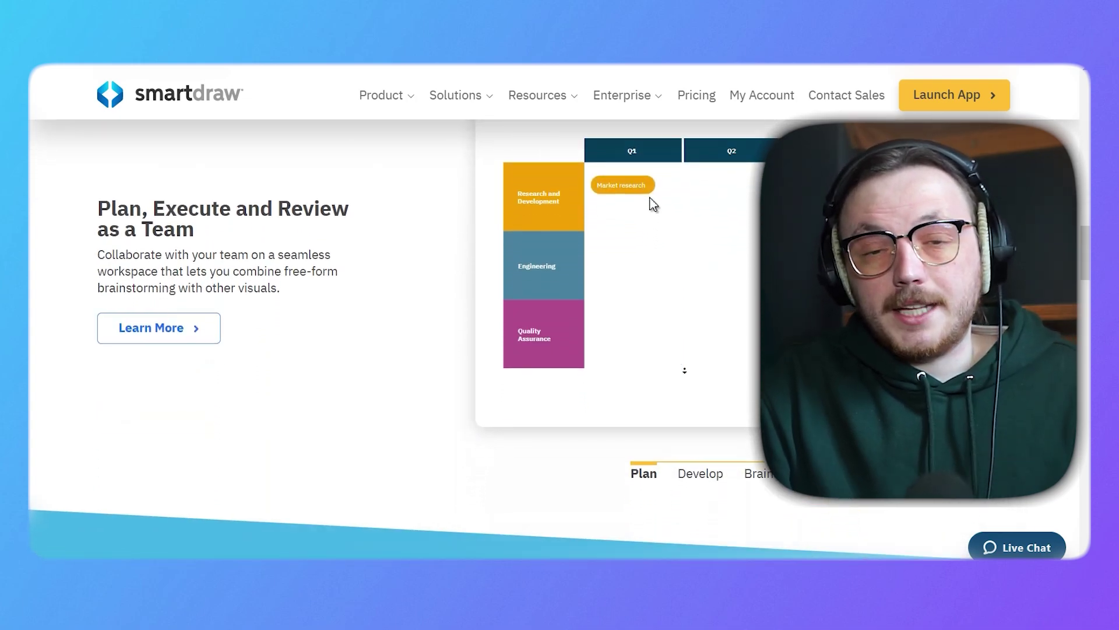
scroll(676, 354, down, 1)
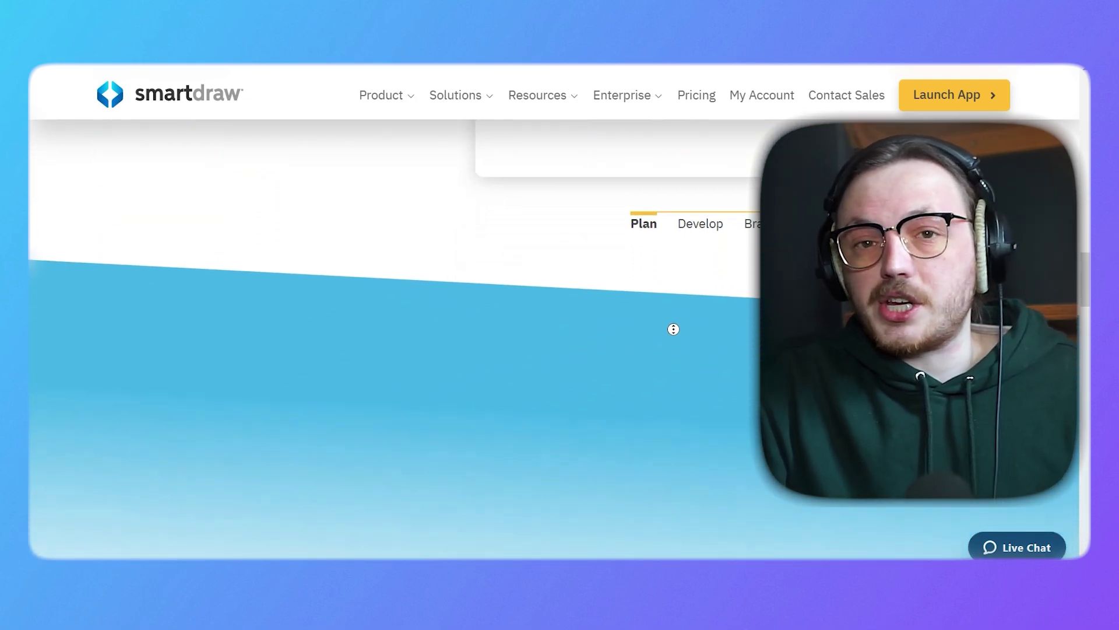
scroll(673, 294, up, 5)
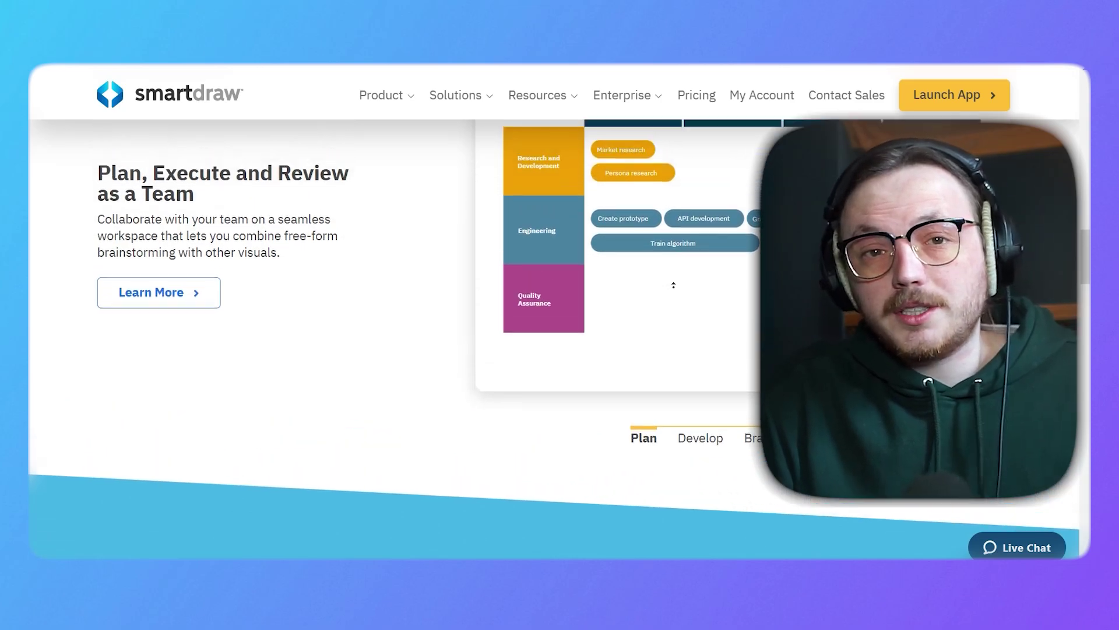
scroll(674, 284, up, 2)
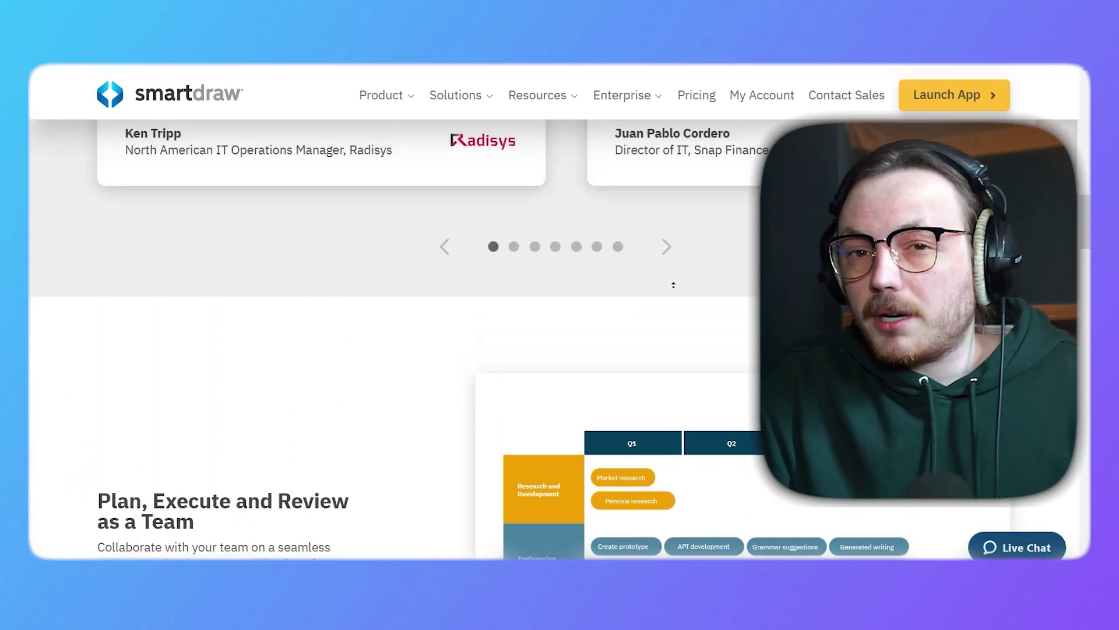
scroll(674, 284, up, 8)
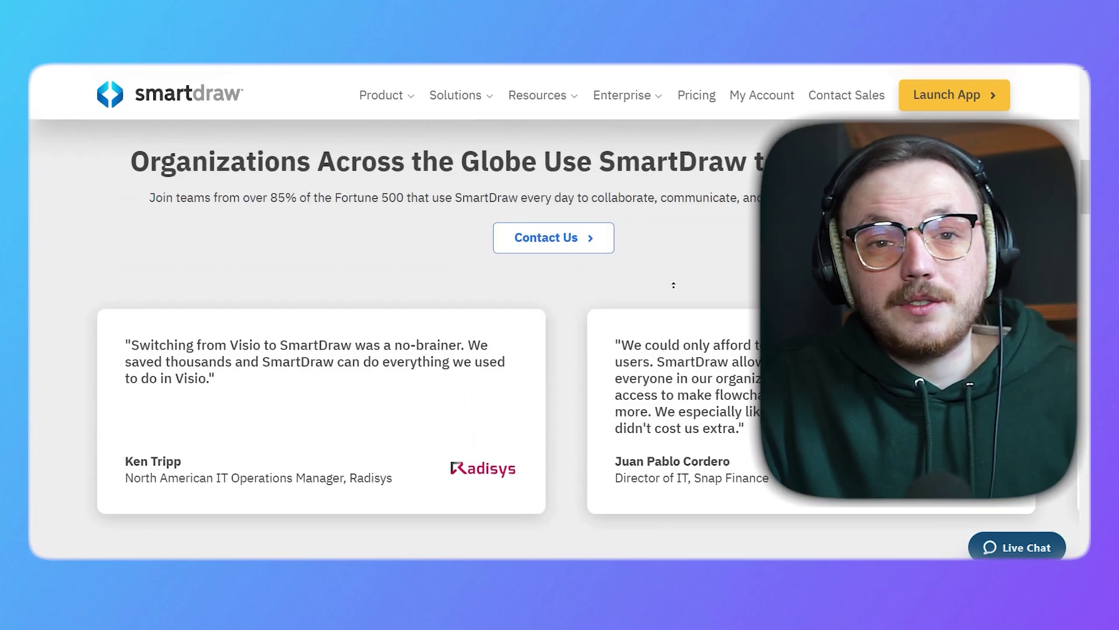
scroll(673, 285, up, 5)
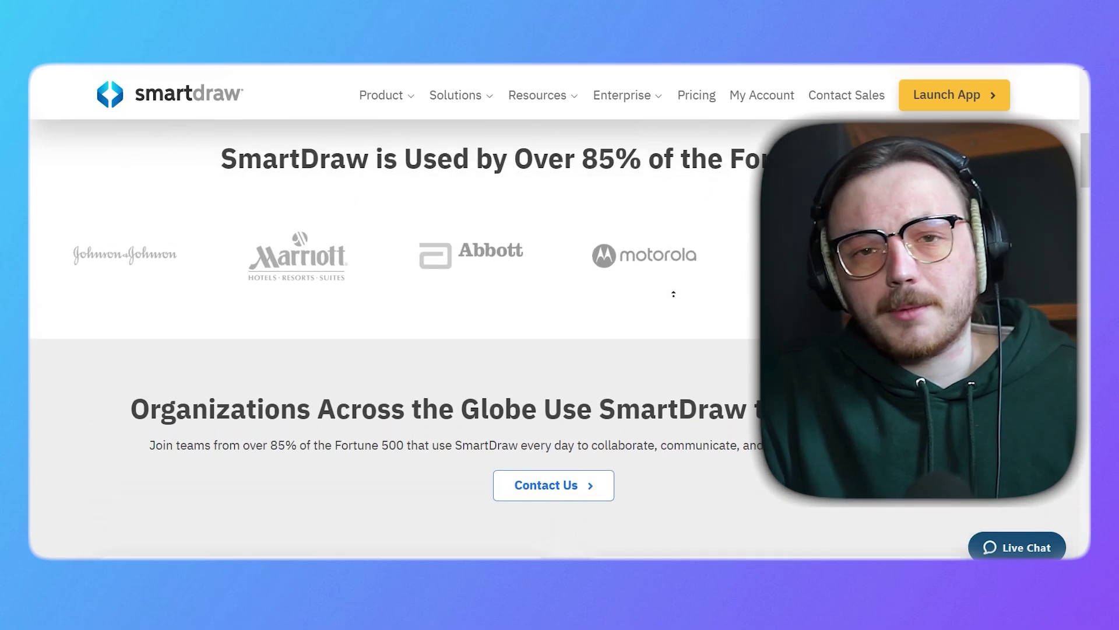
scroll(673, 294, up, 4)
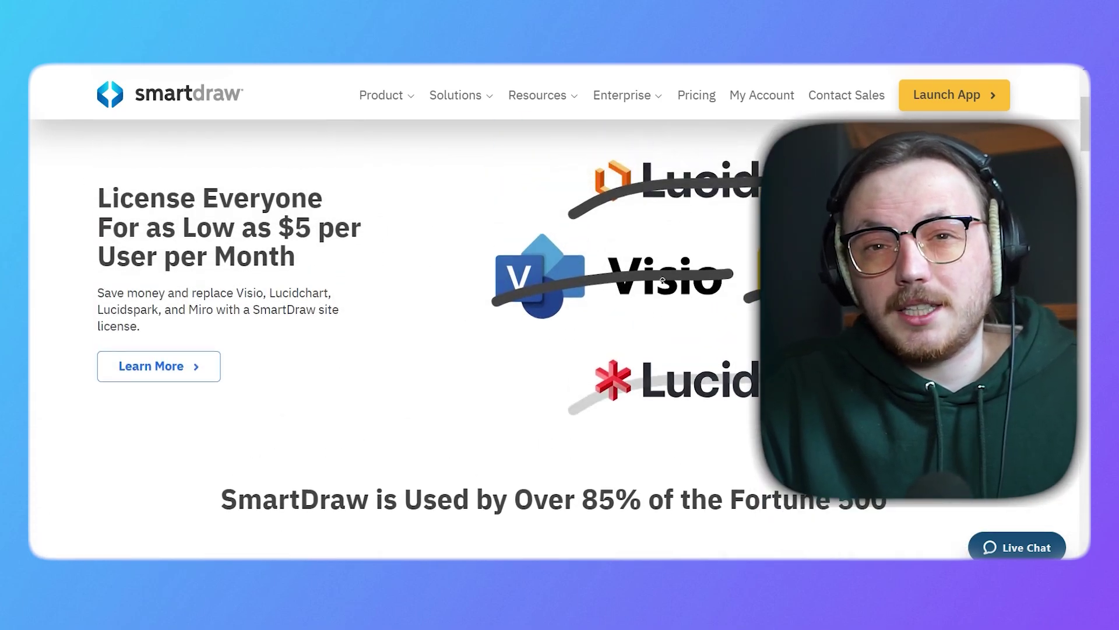
scroll(663, 297, up, 3)
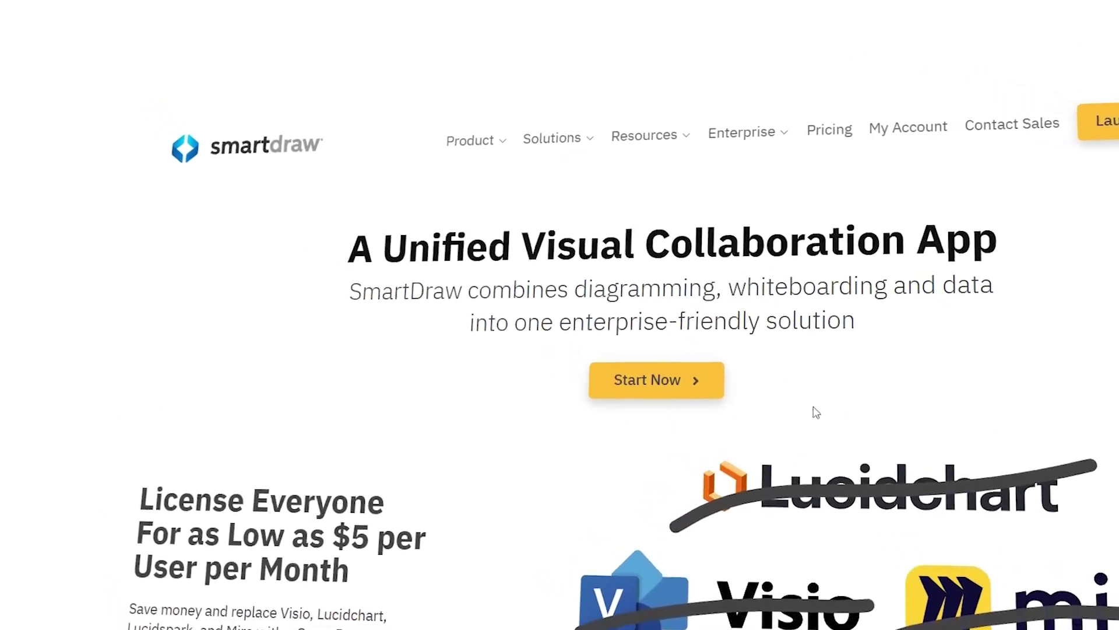
scroll(1002, 574, down, 6)
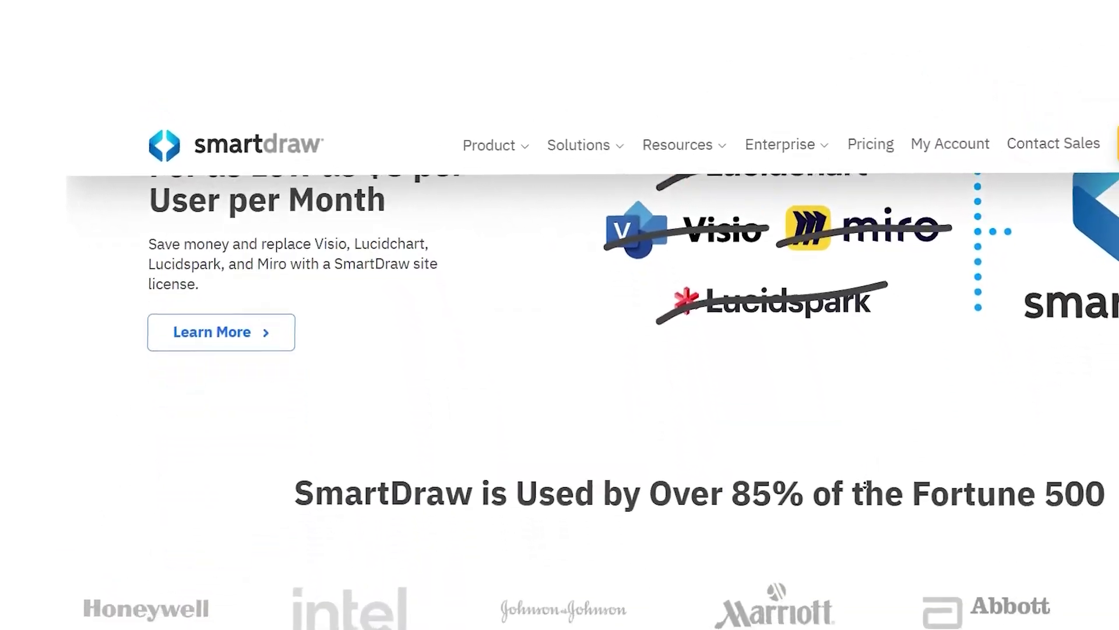
scroll(865, 485, down, 7)
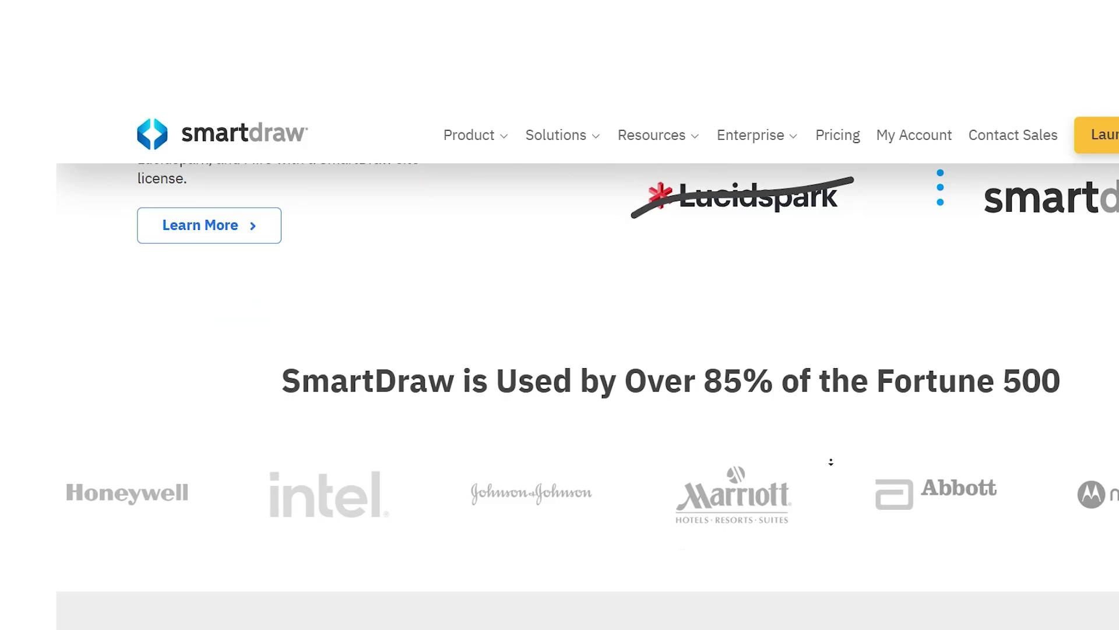
scroll(733, 397, down, 5)
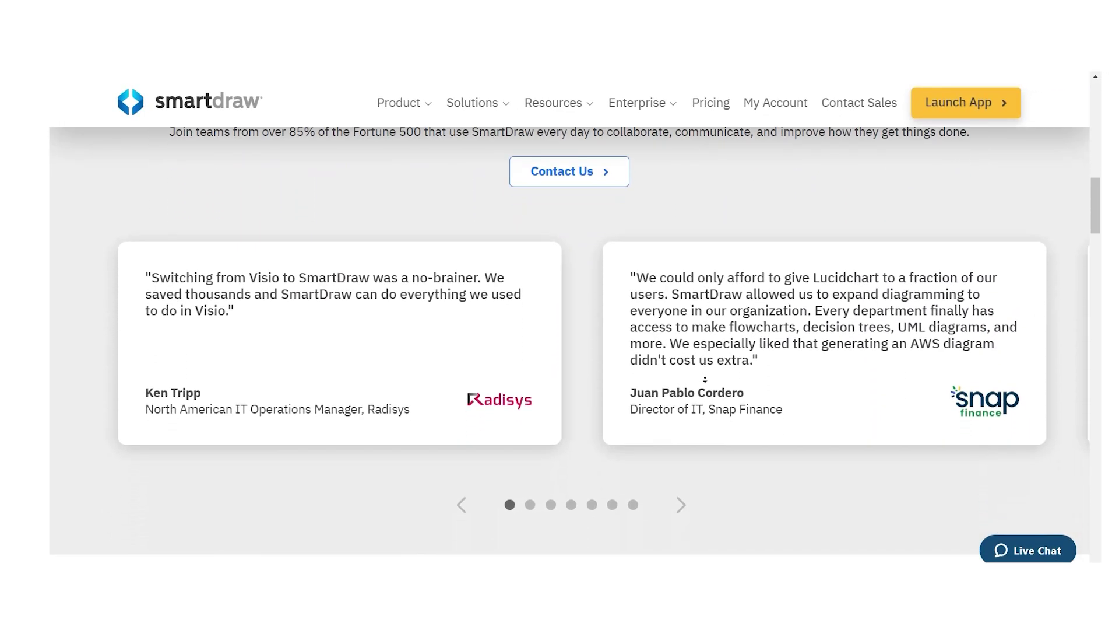
scroll(705, 379, down, 5)
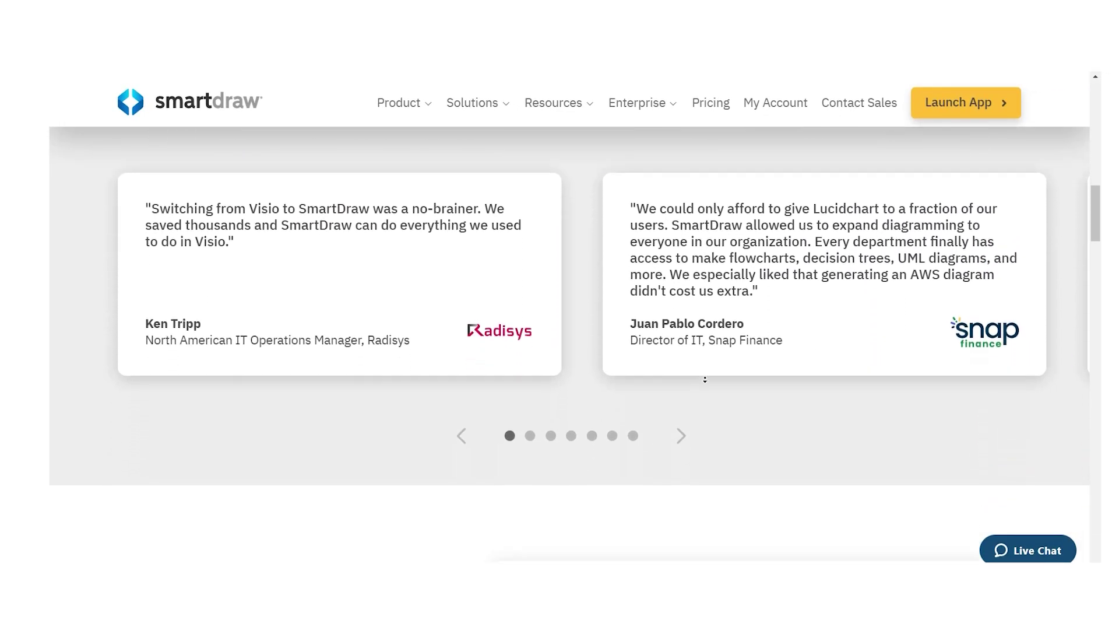
scroll(701, 377, down, 4)
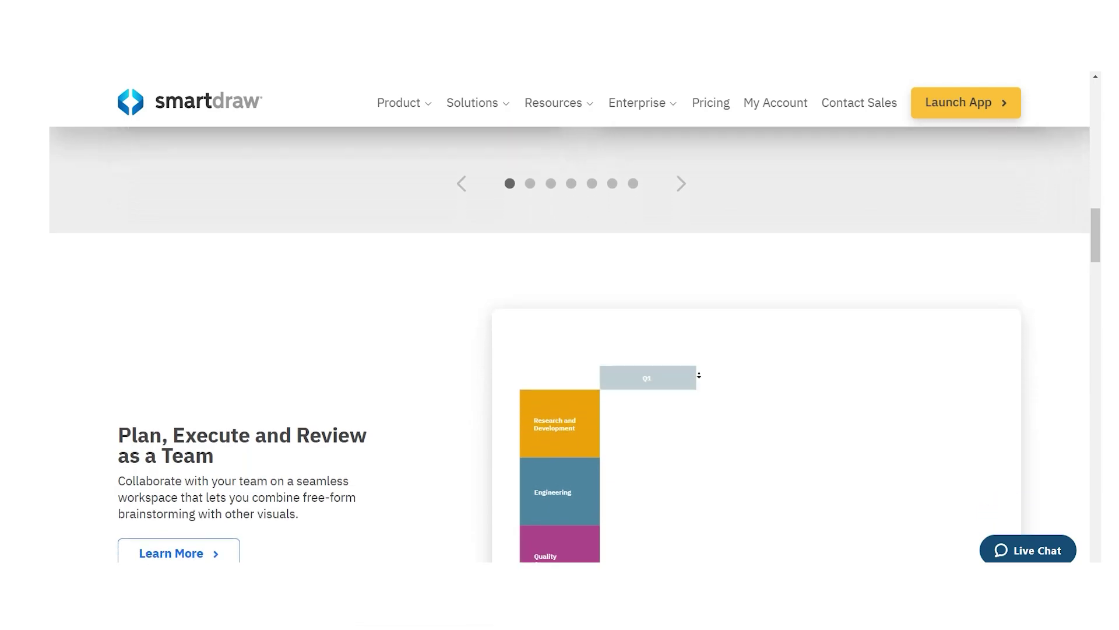
scroll(698, 375, down, 4)
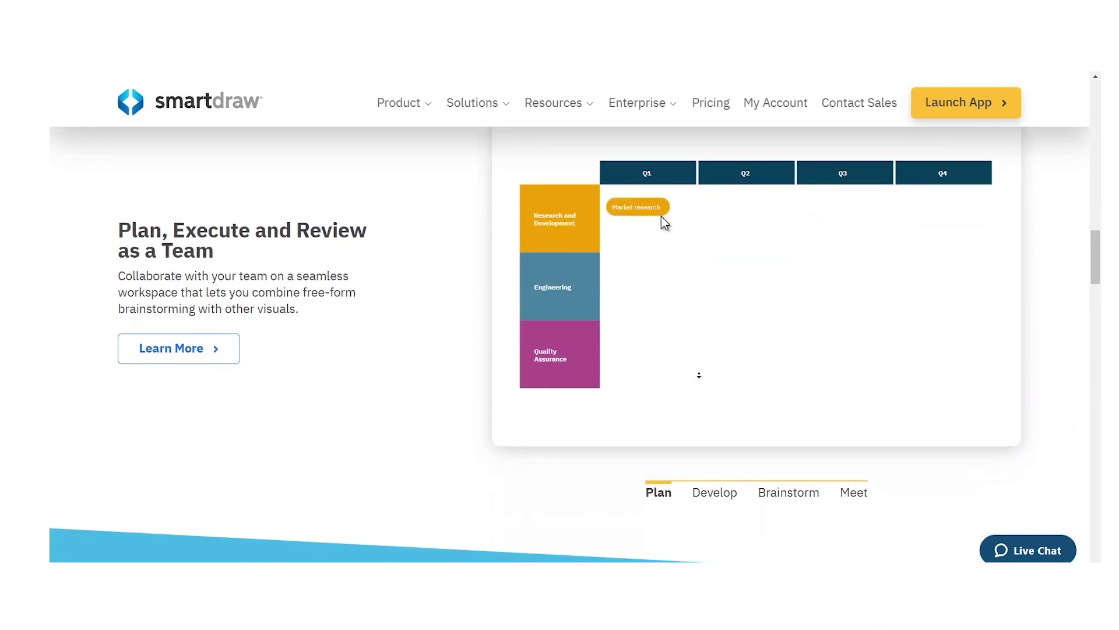
scroll(698, 387, down, 1)
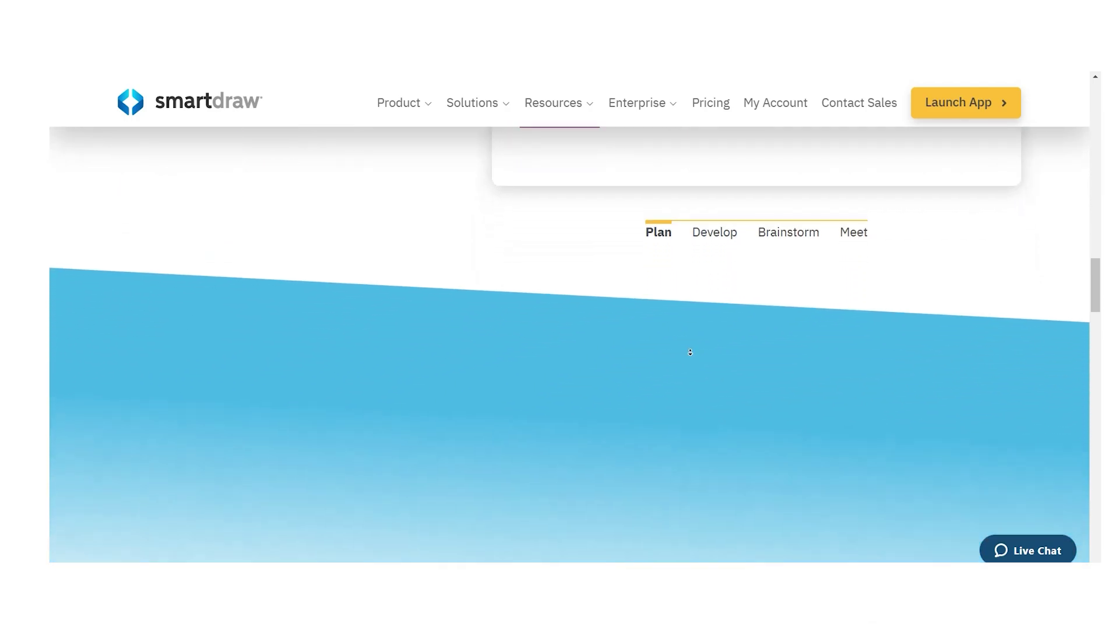
scroll(688, 320, up, 4)
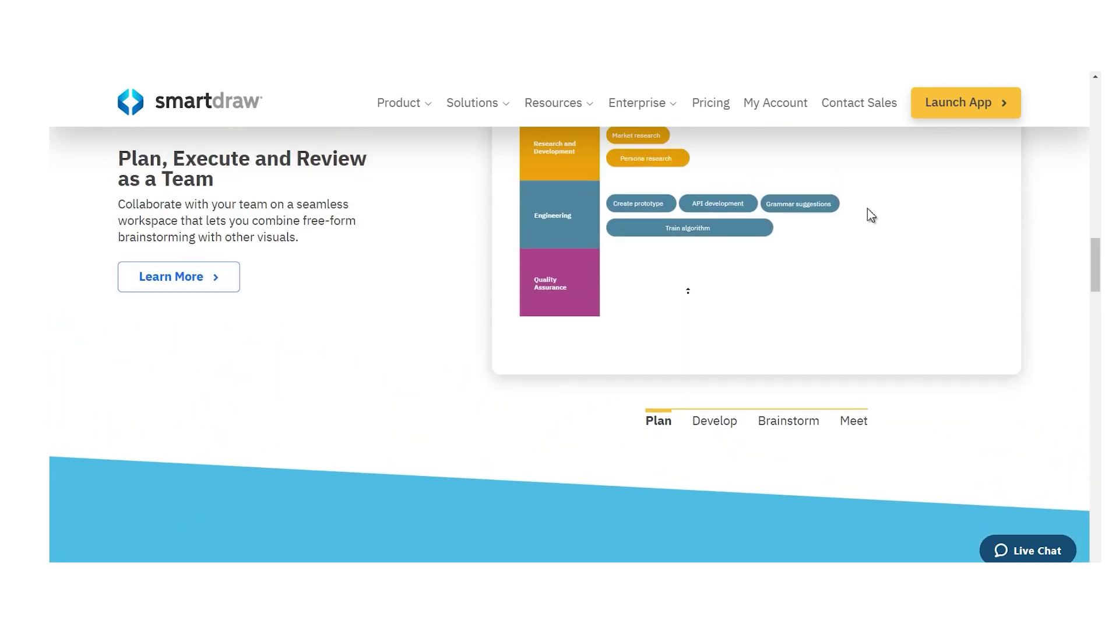
scroll(687, 291, up, 5)
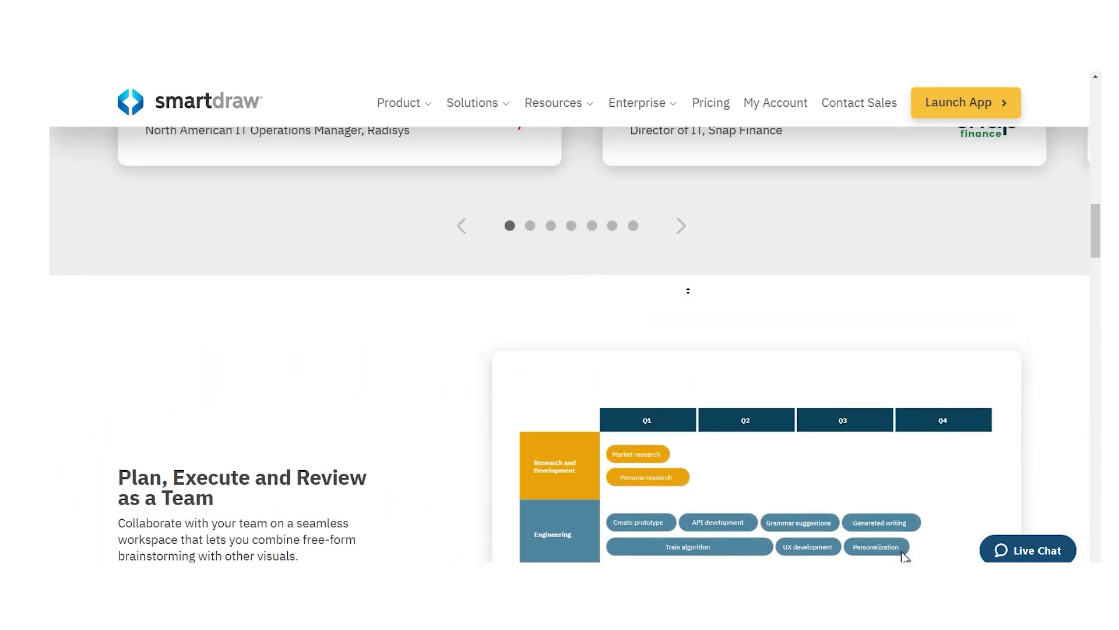